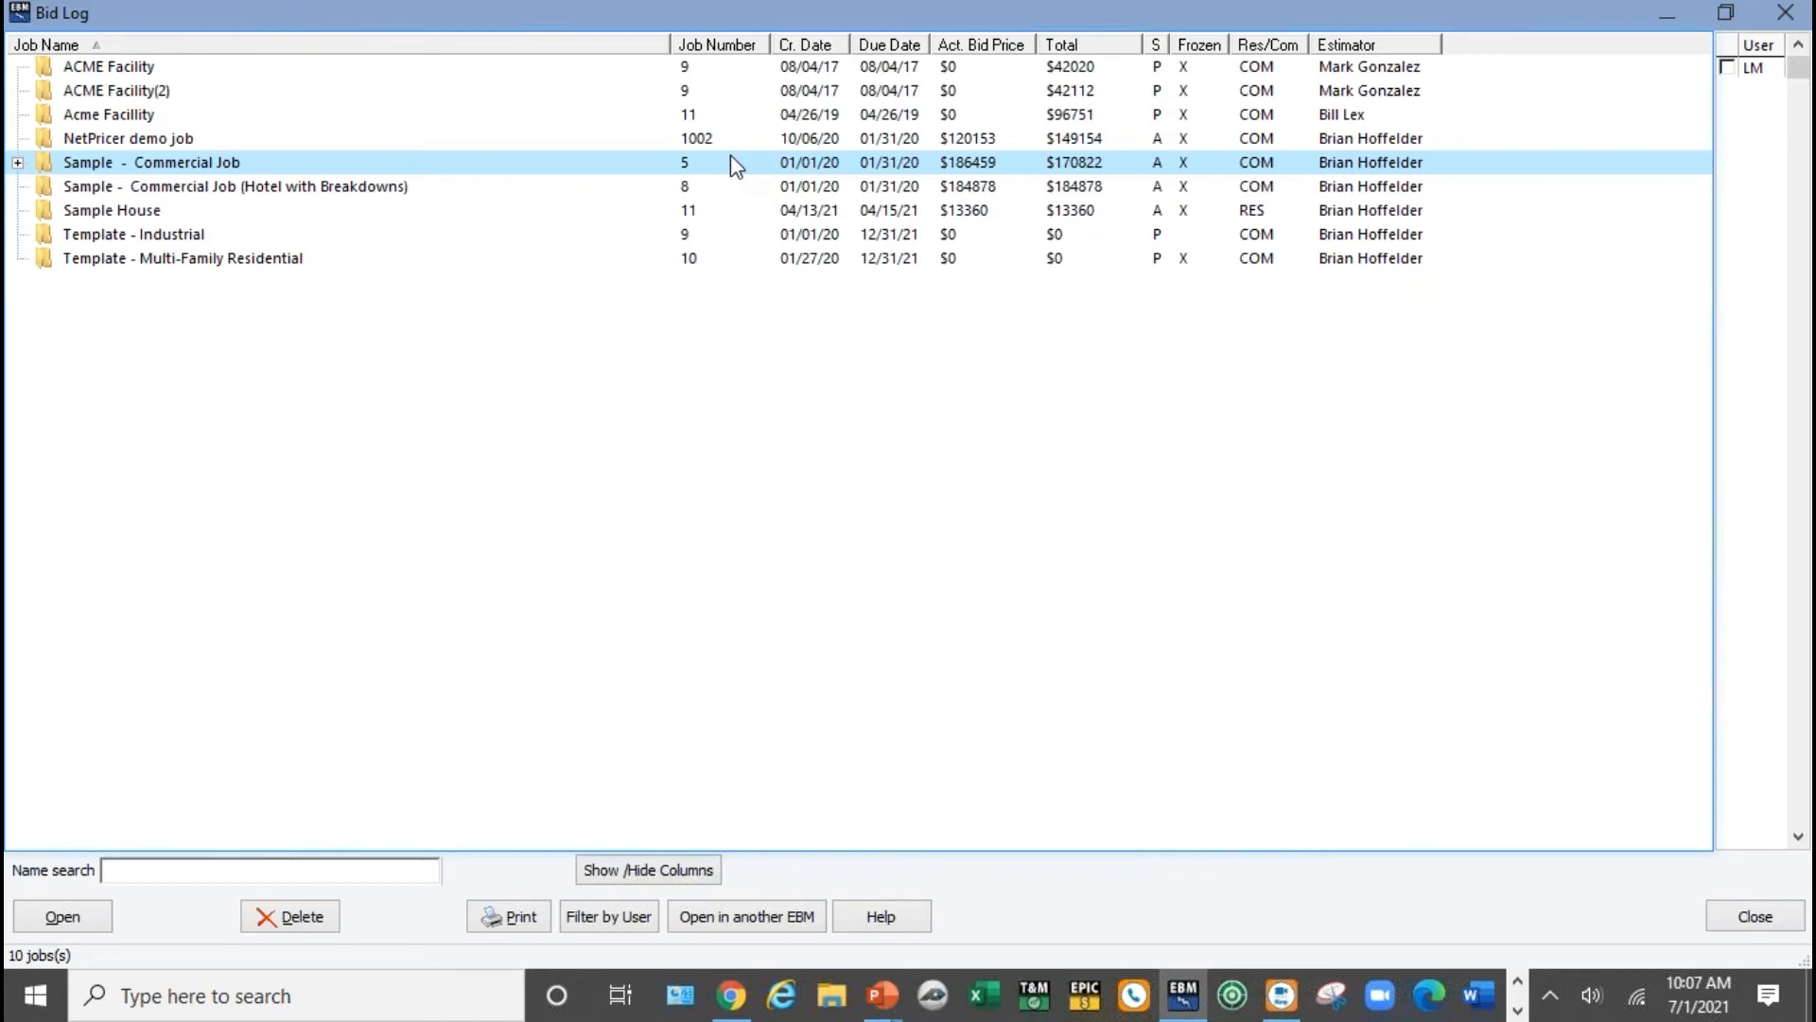
Switch to Chrome and open the Bid Log spreadsheet to review the tracked bid columns.
{"action": "key", "text": "alt+Tab"}
{"action": "key", "text": "alt+Tab"}
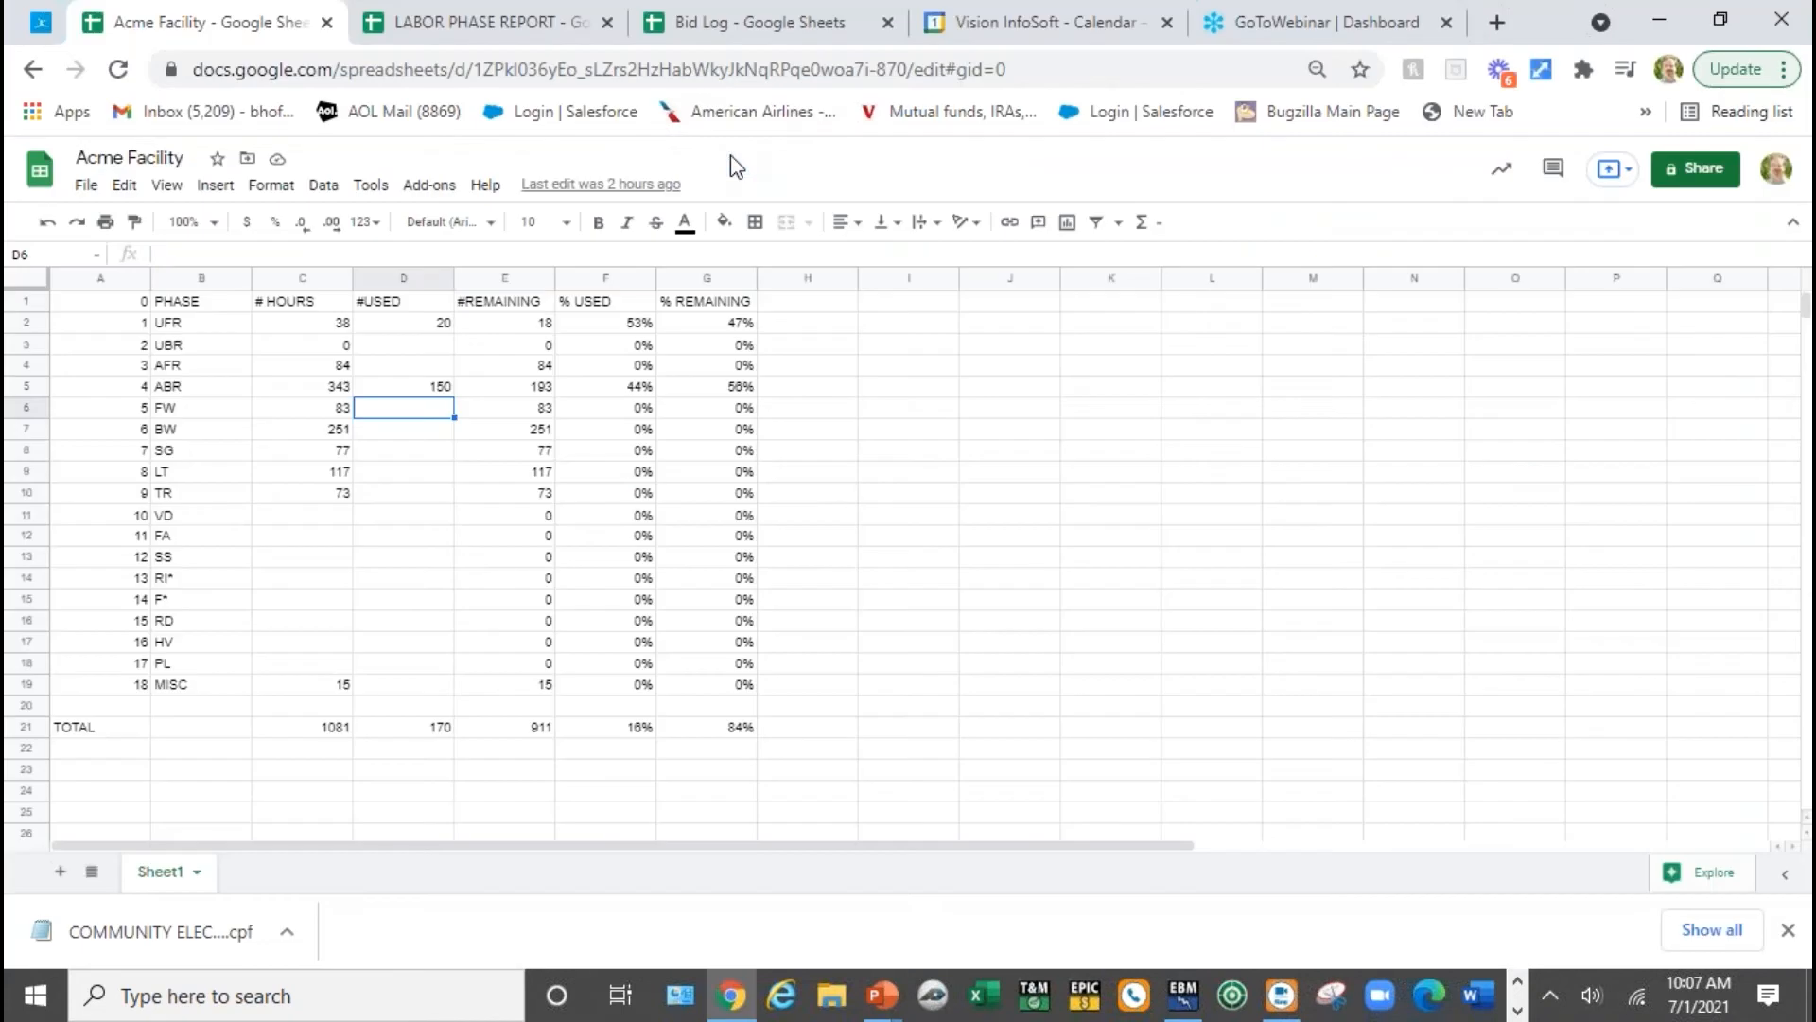
{"action": "left_click", "coordinate": [724, 25]}
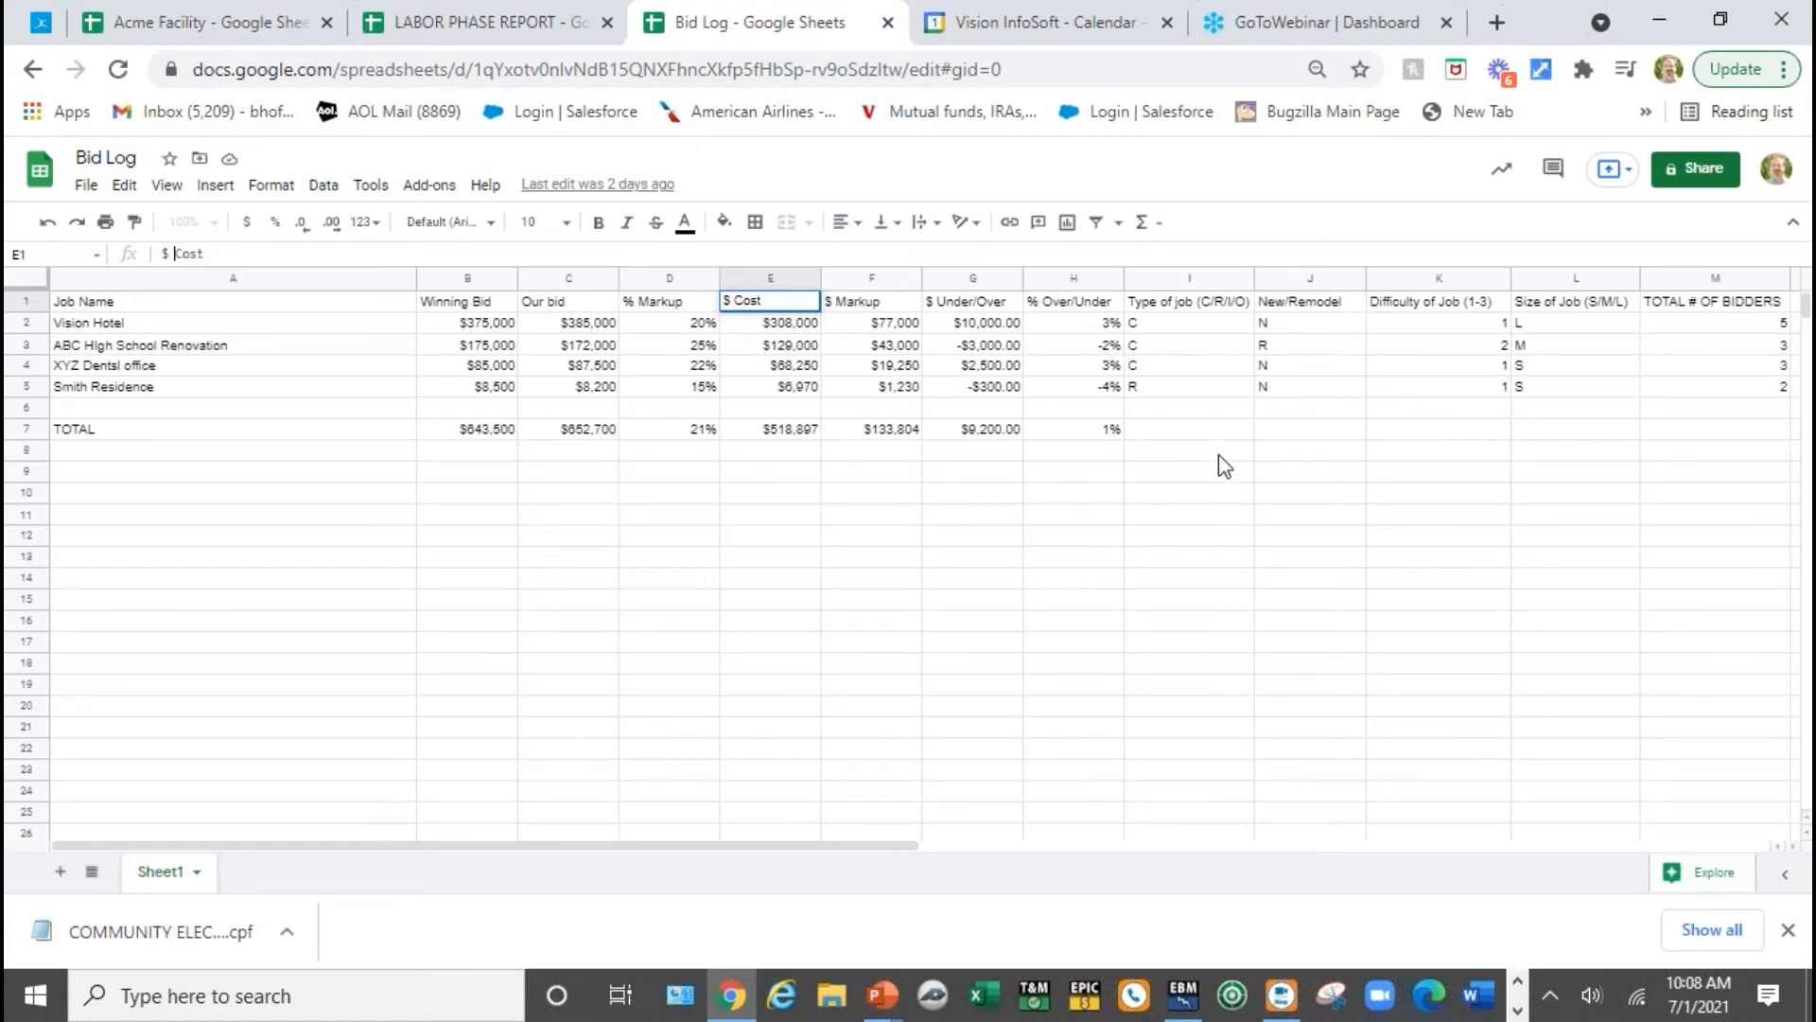
Switch to the PowerPoint slide show, advance to the Bid Analysis slide and reveal its Type of Job point.
{"action": "key", "text": "alt+Tab"}
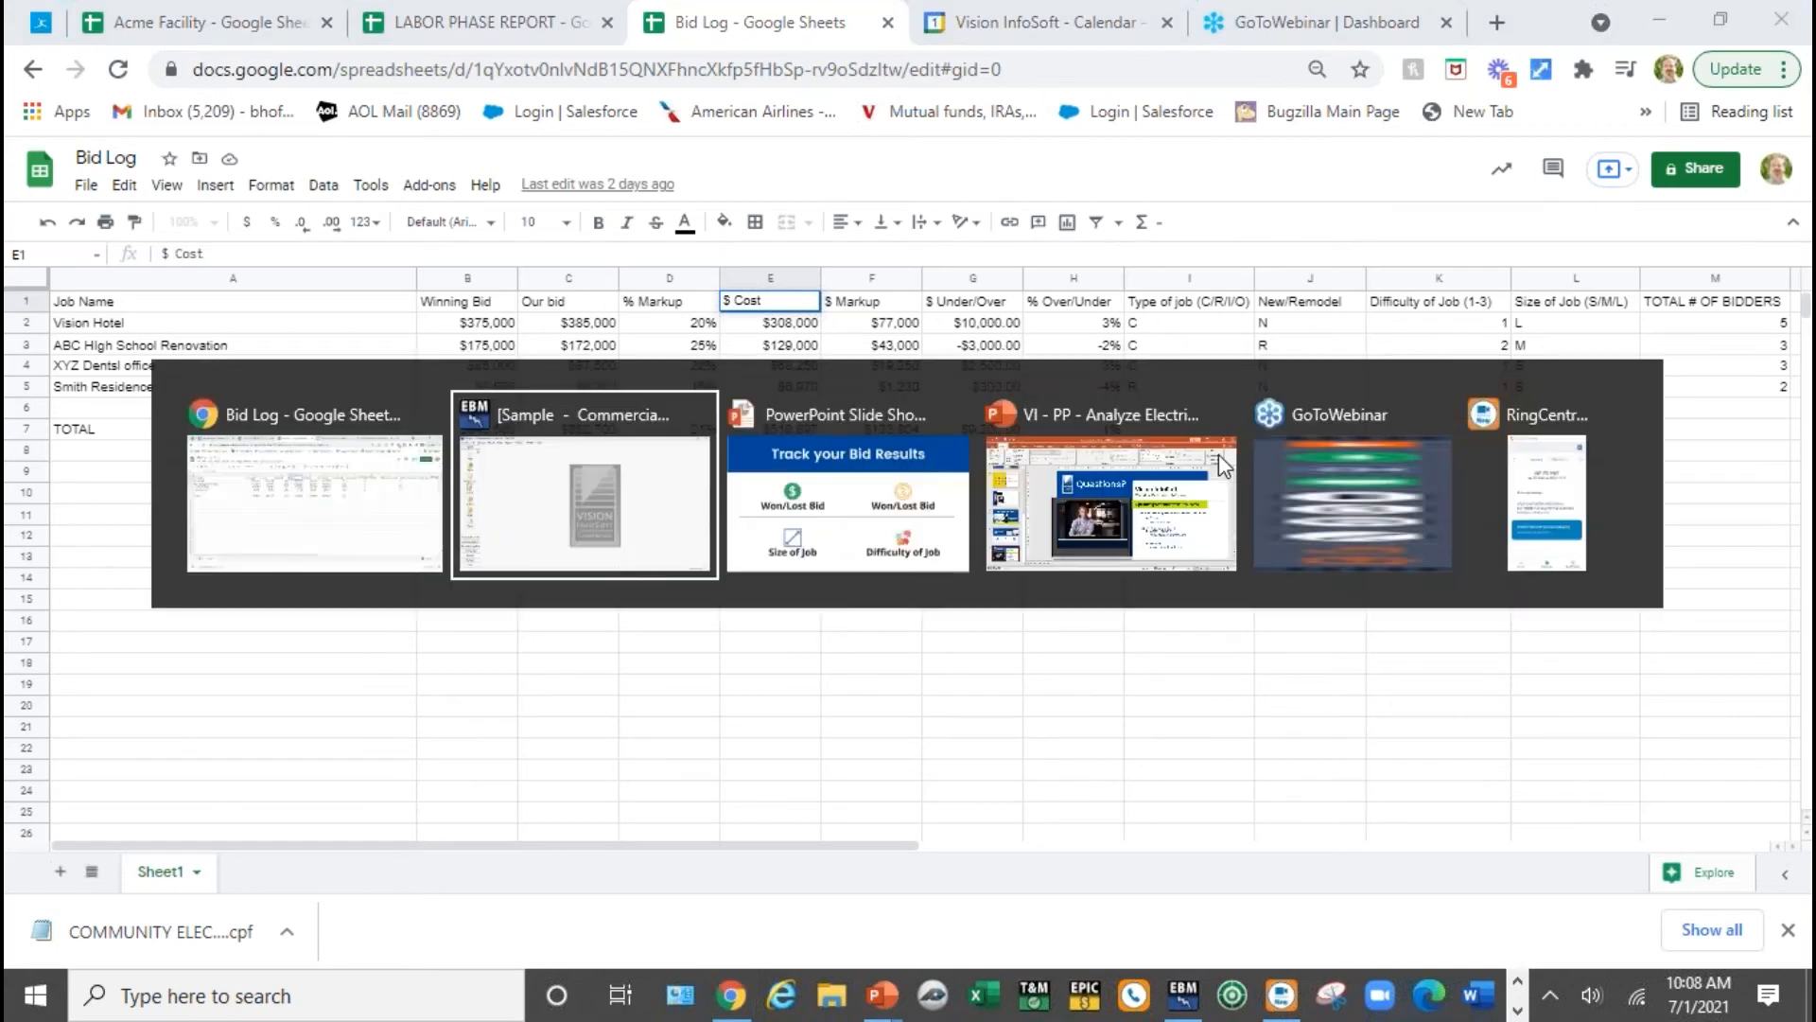
{"action": "key", "text": "alt+Tab"}
{"action": "key", "text": "Right"}
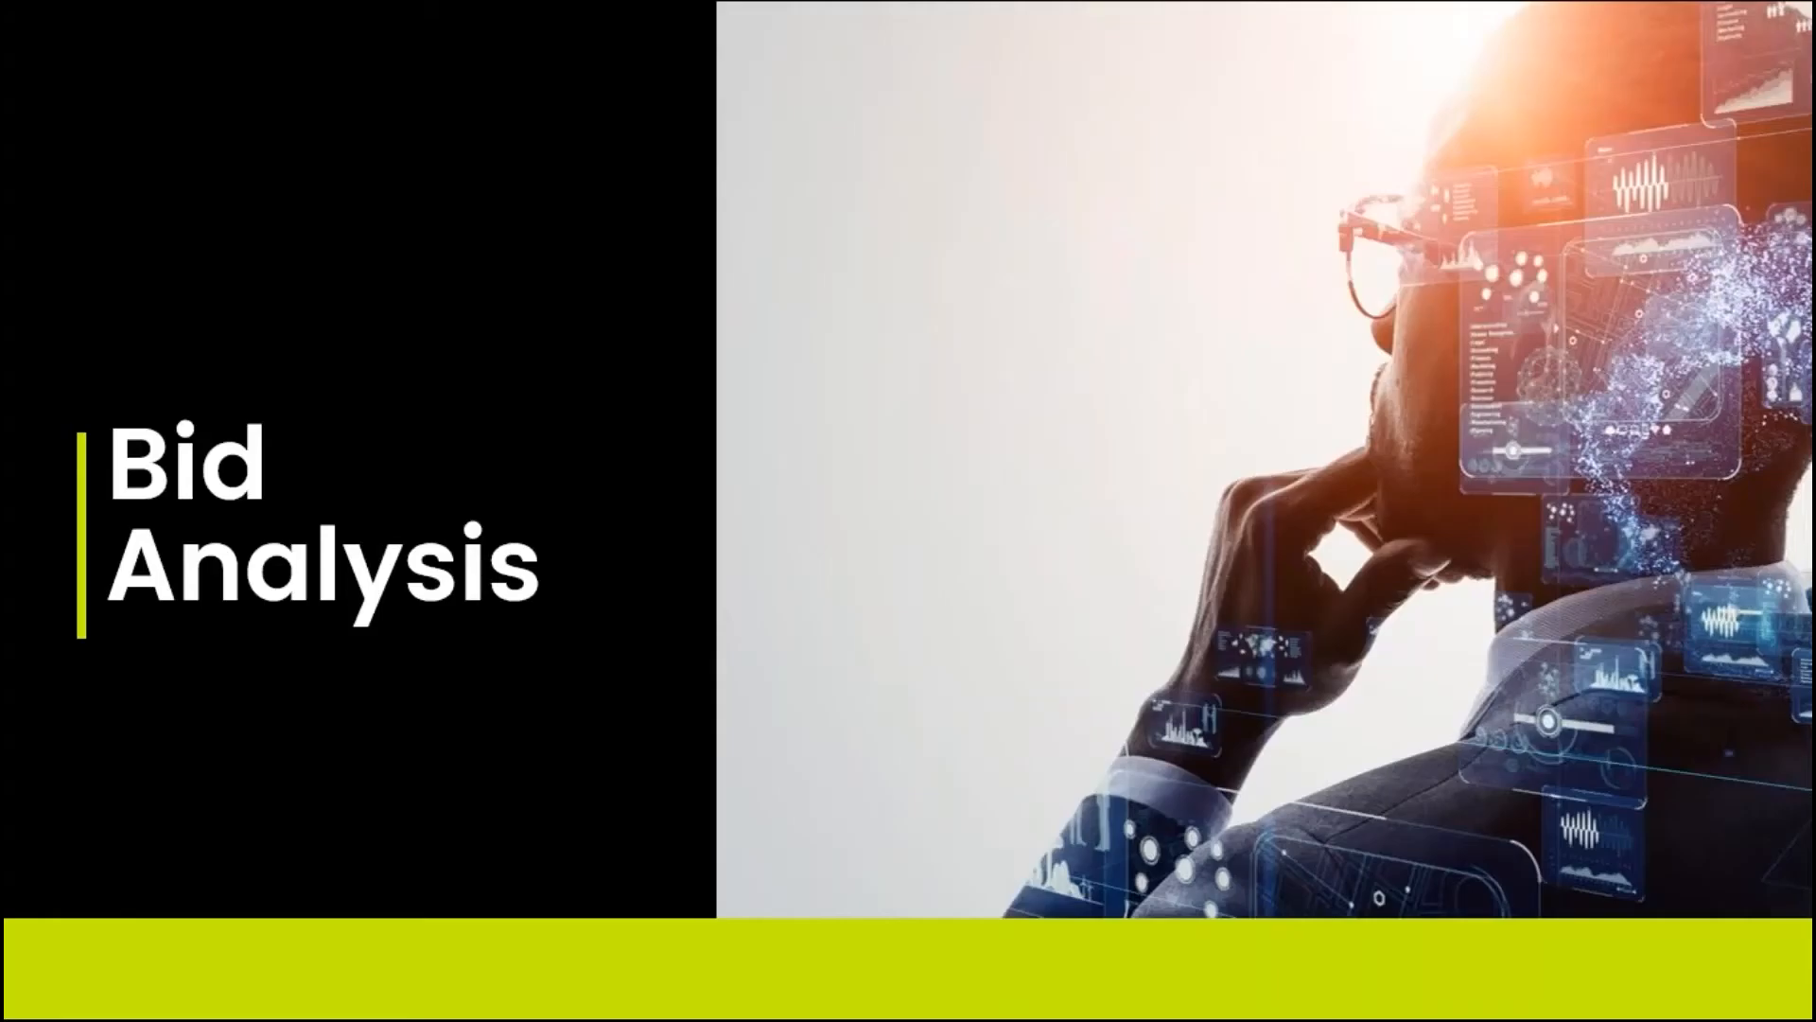
{"action": "key", "text": "Right"}
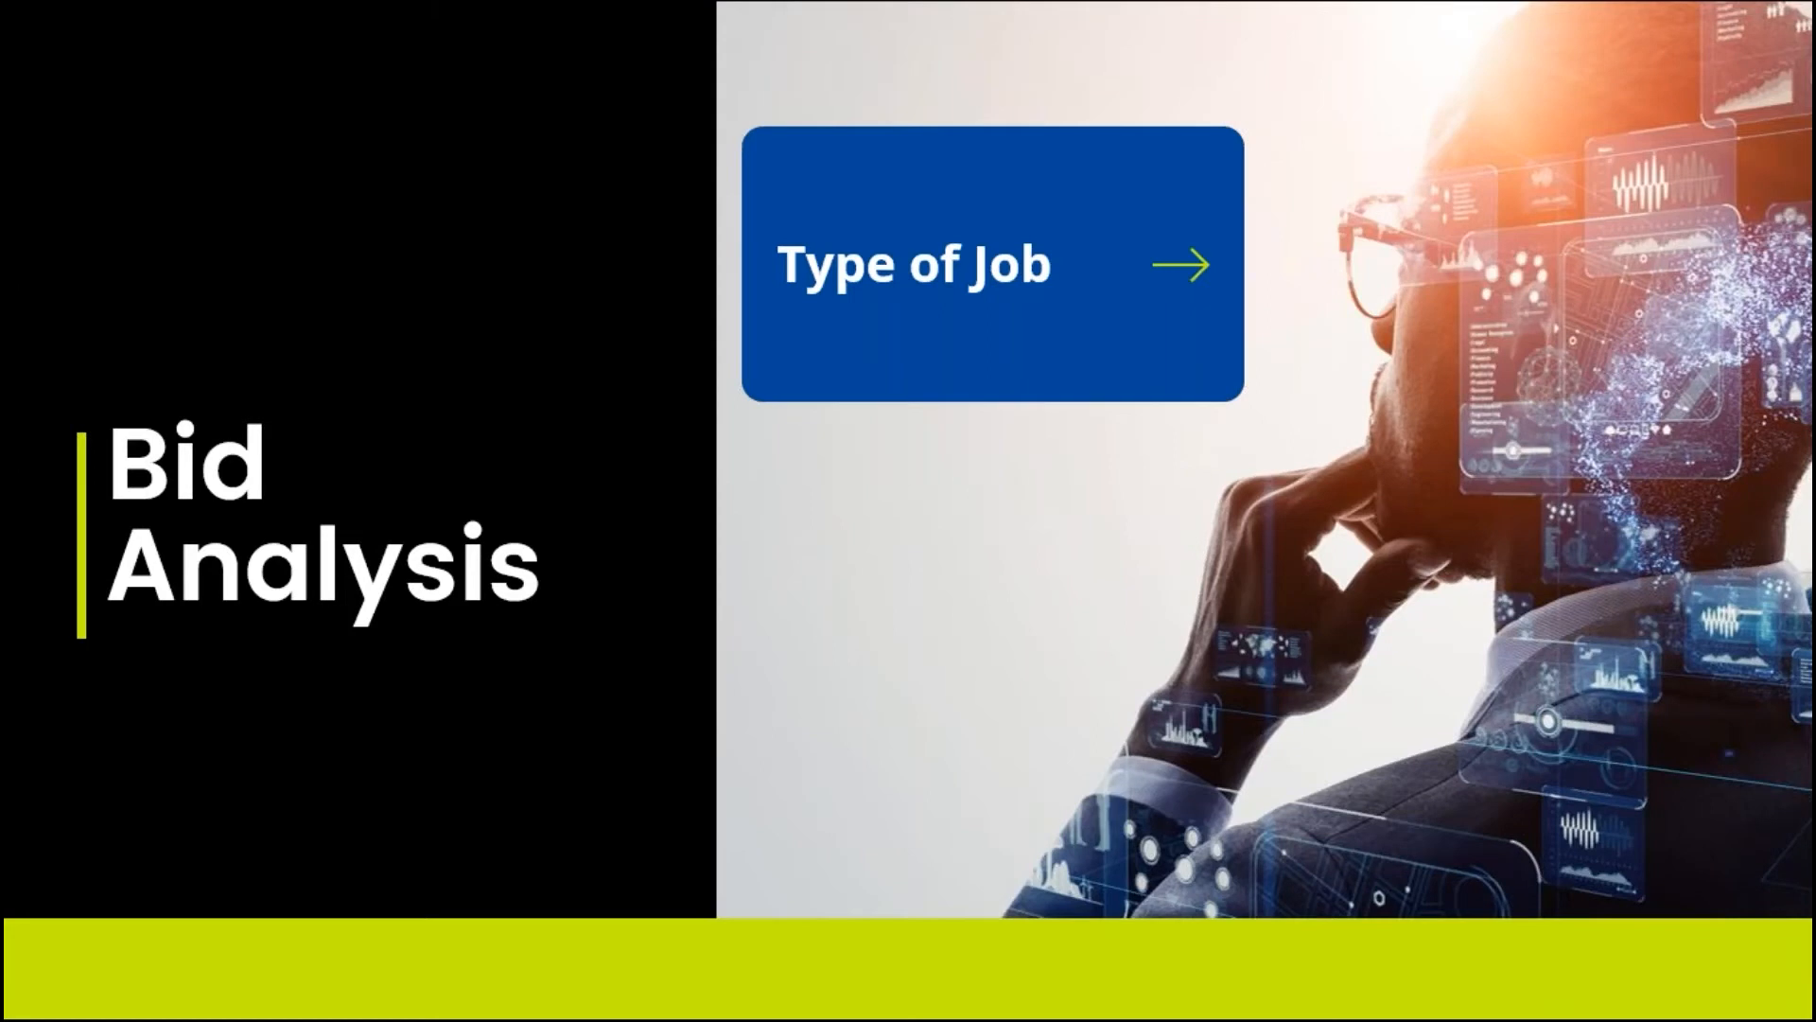
Return to the Bid Log spreadsheet in Chrome and select the total number of bidders for the Vision Hotel job.
{"action": "key", "text": "alt+Tab"}
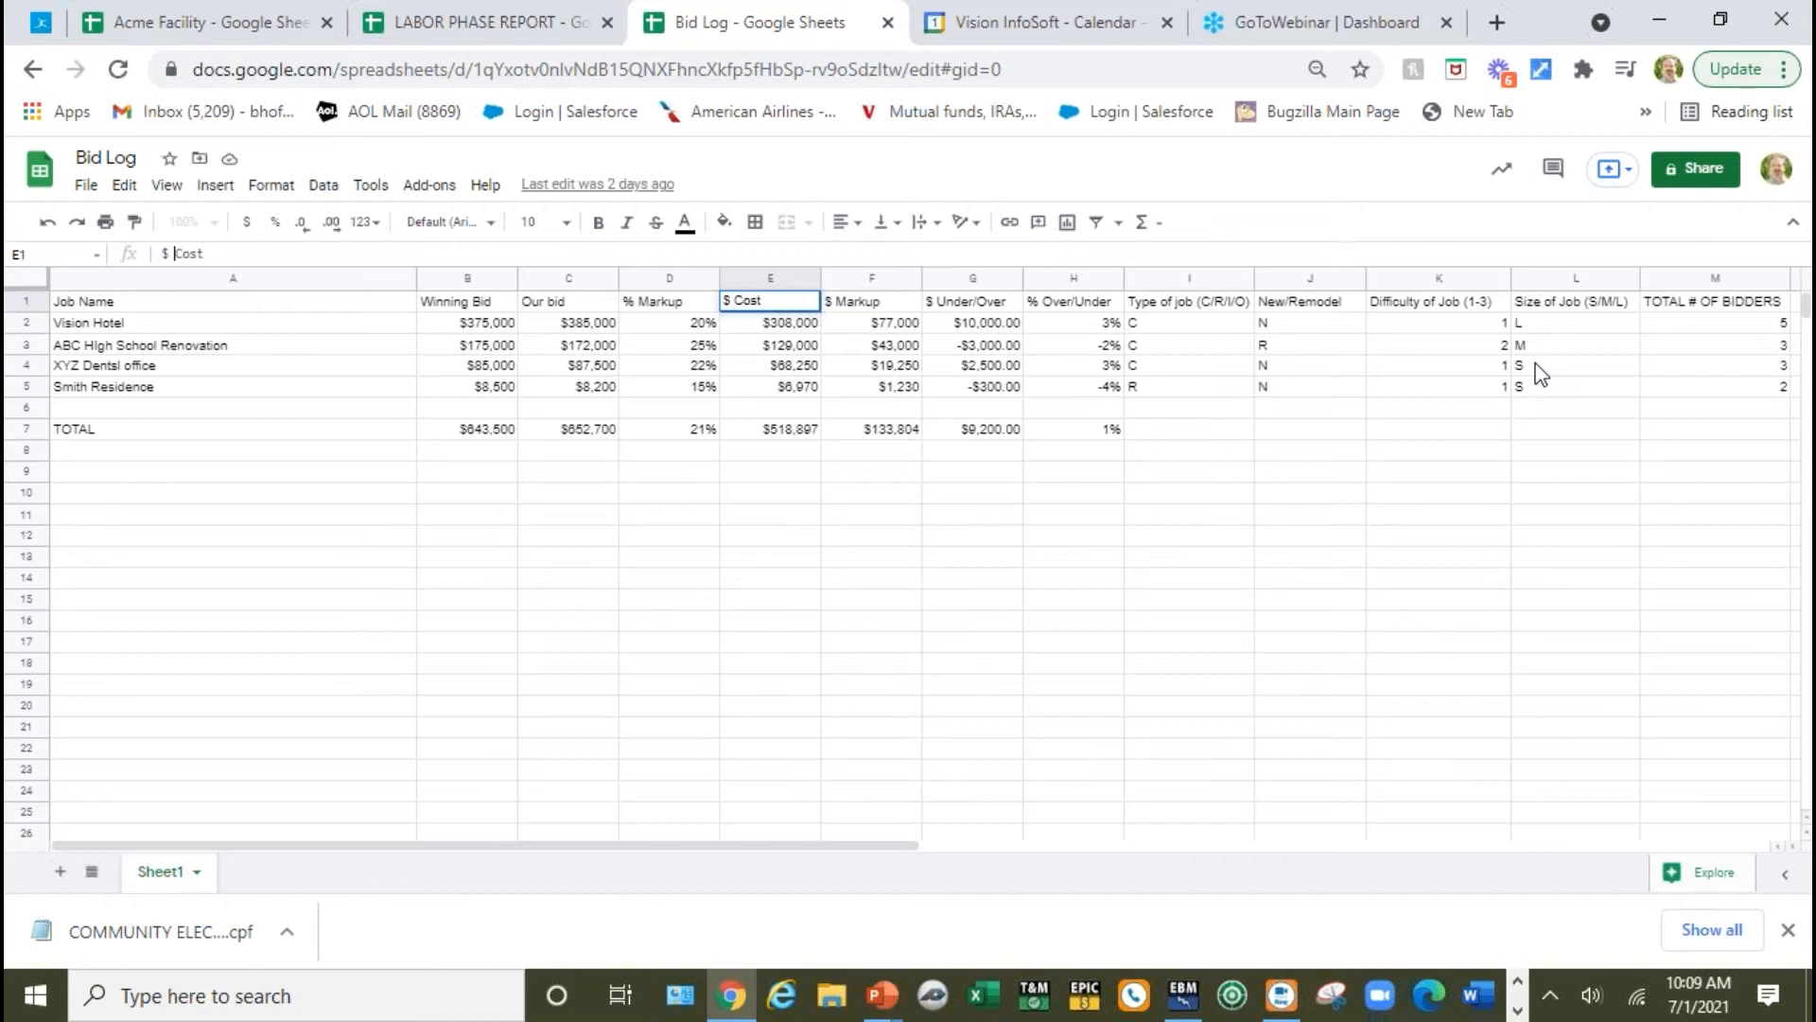
{"action": "left_click", "coordinate": [1685, 331]}
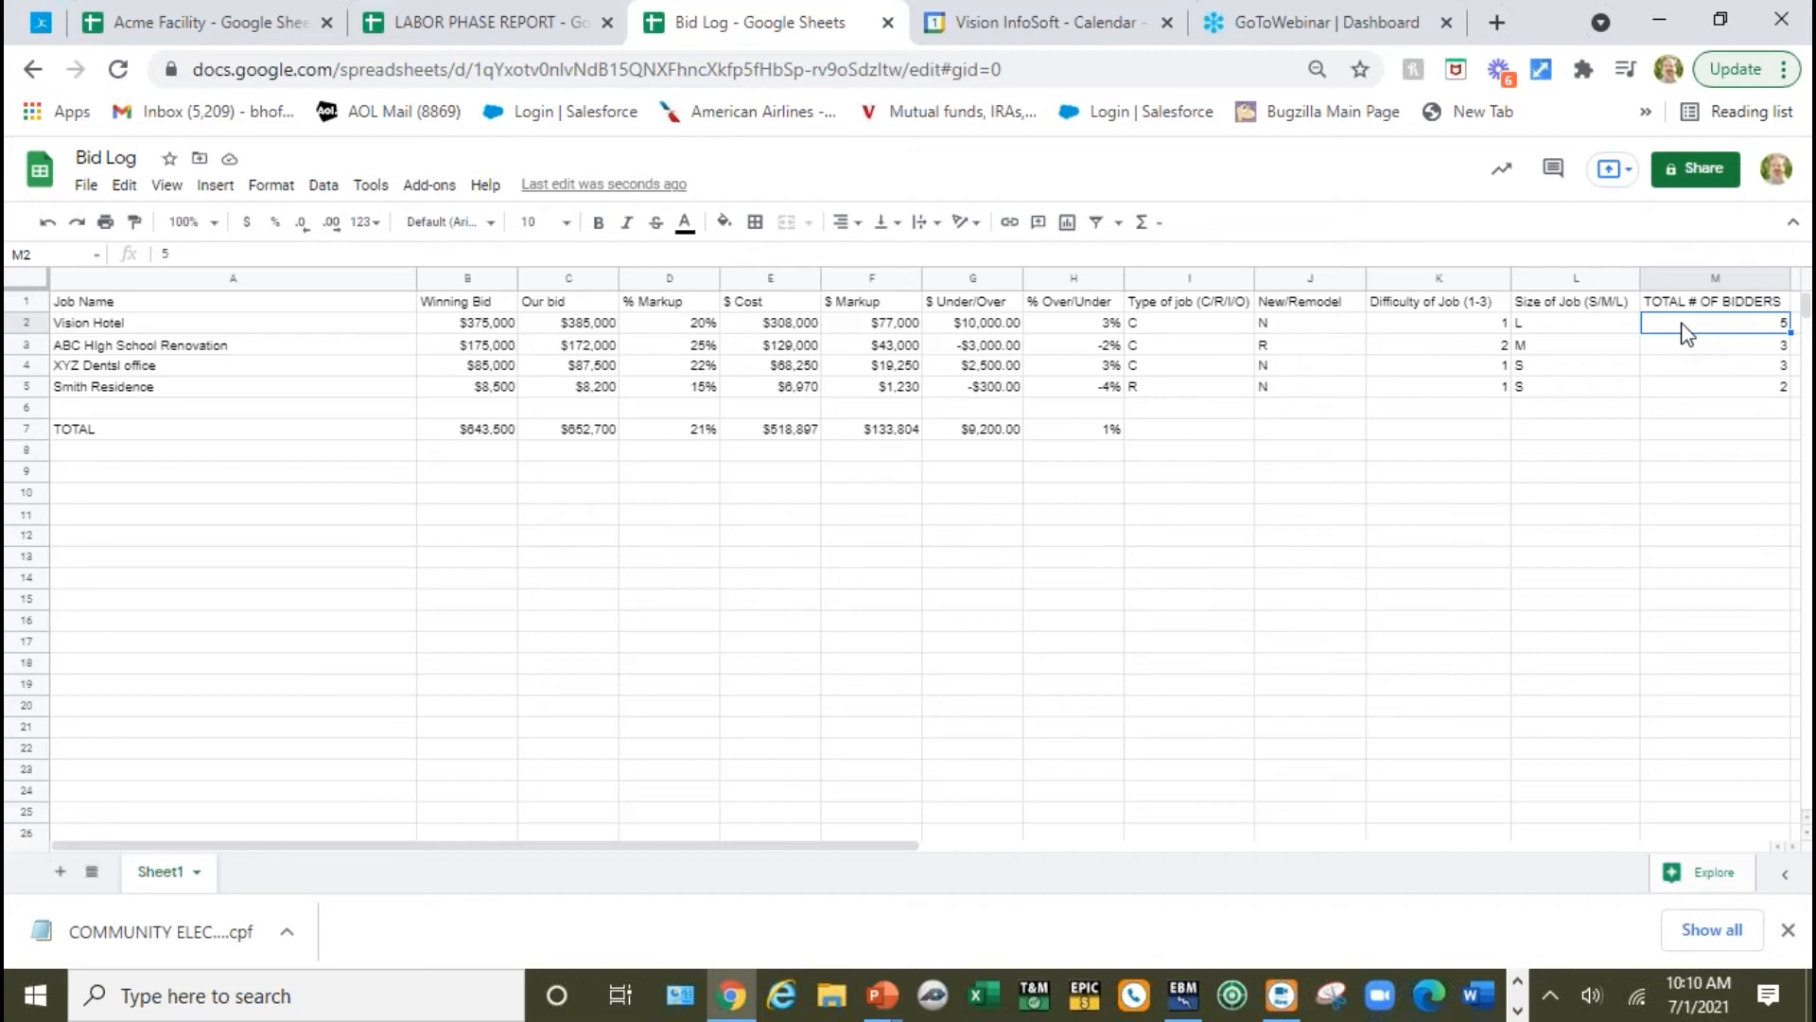
Return to the PowerPoint slide show and reveal the Size of Job point on the Bid Analysis slide.
{"action": "key", "text": "alt+Tab"}
{"action": "key", "text": "Tab"}
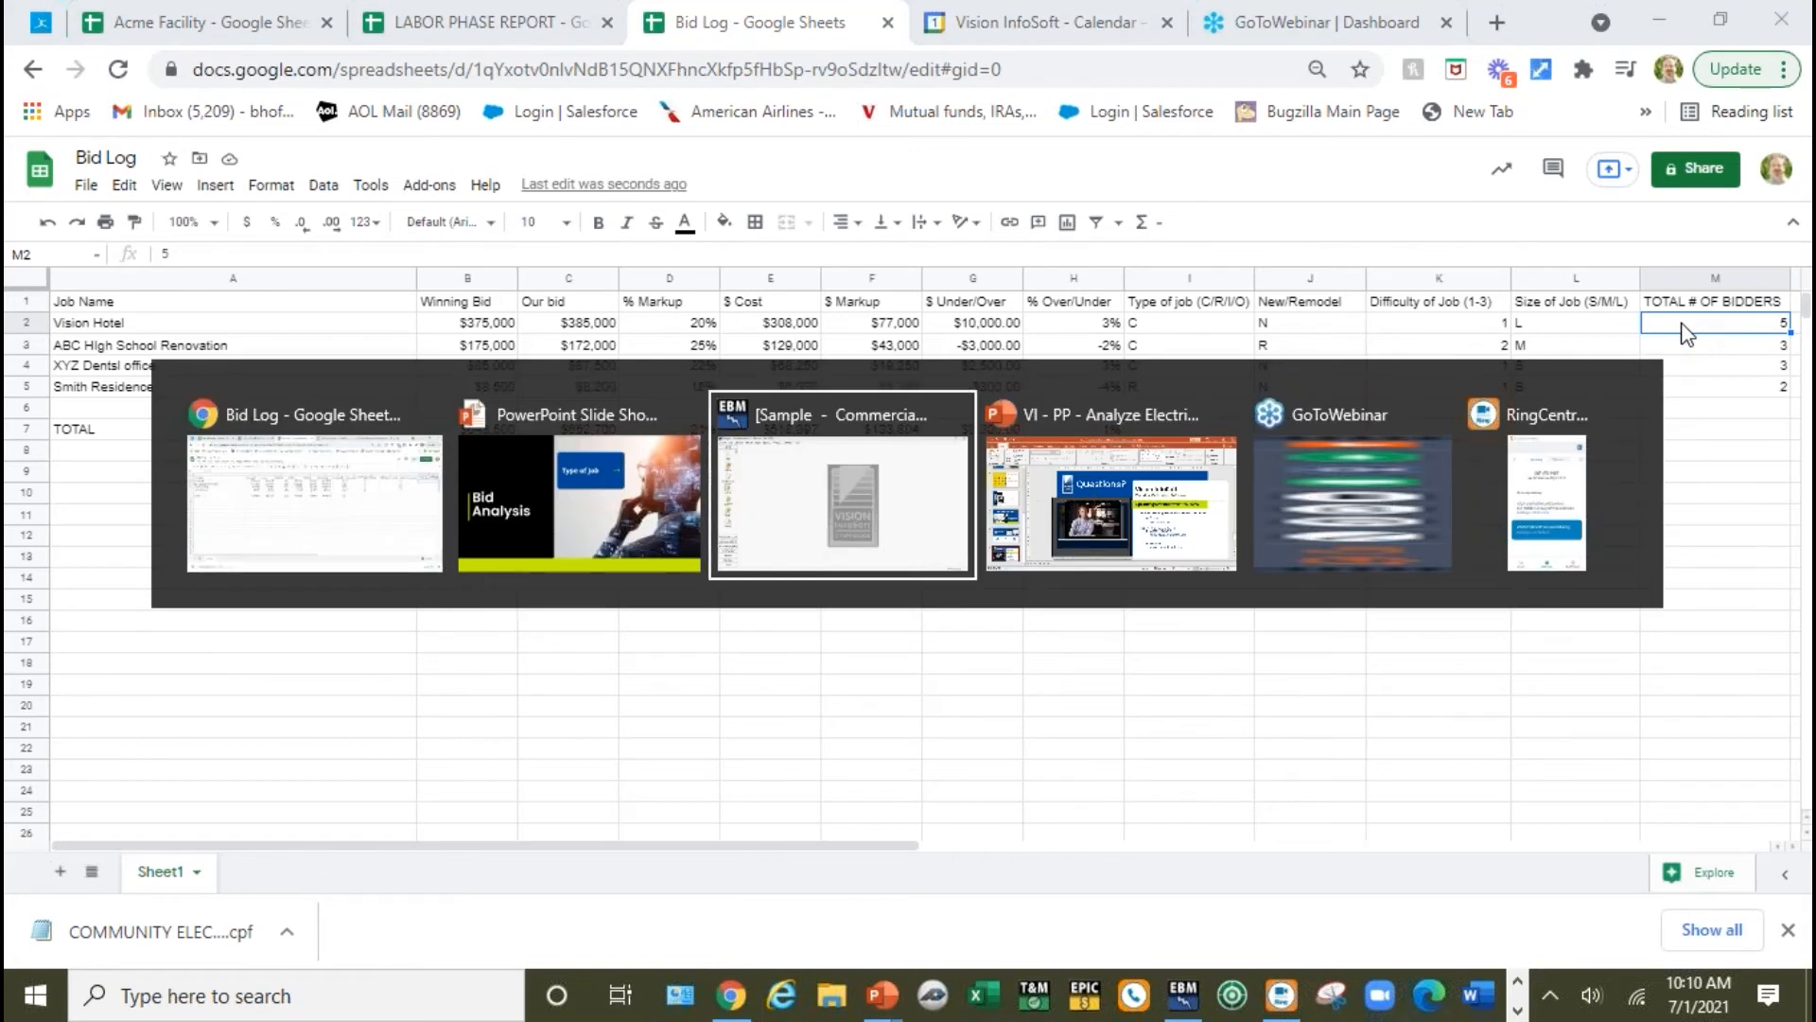
{"action": "key", "text": "shift+Tab"}
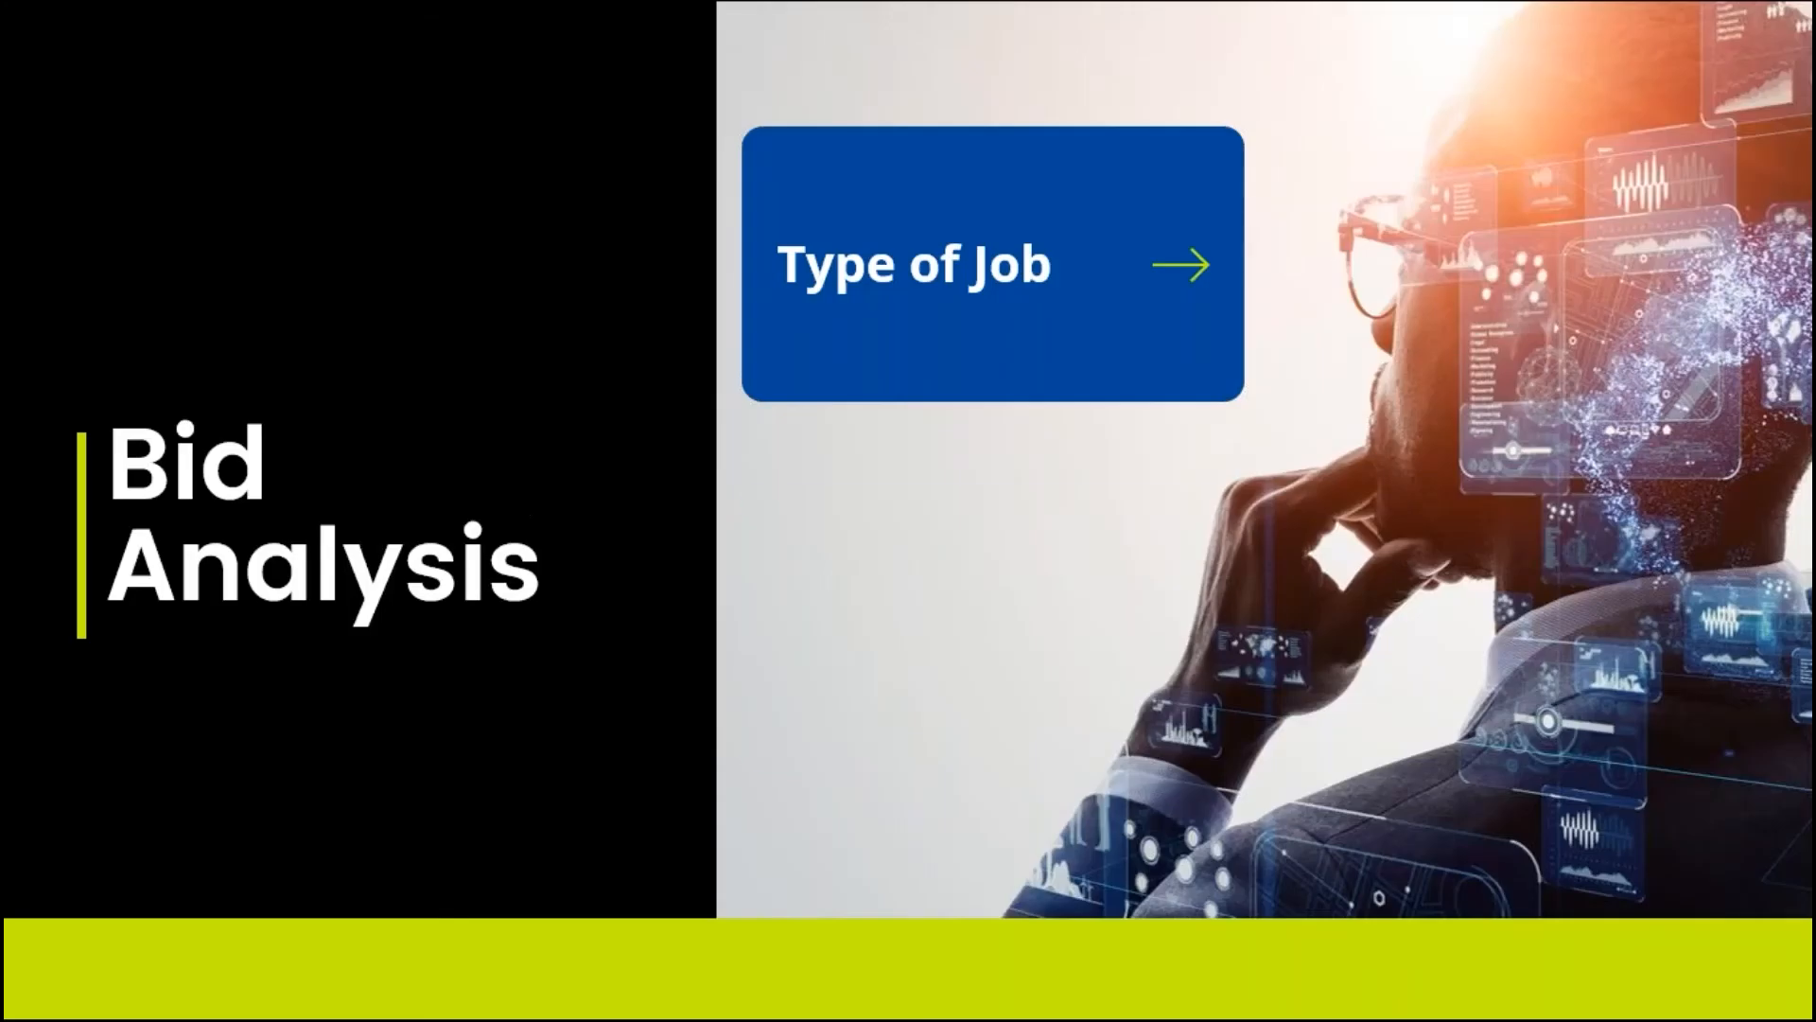
{"action": "key", "text": "Right"}
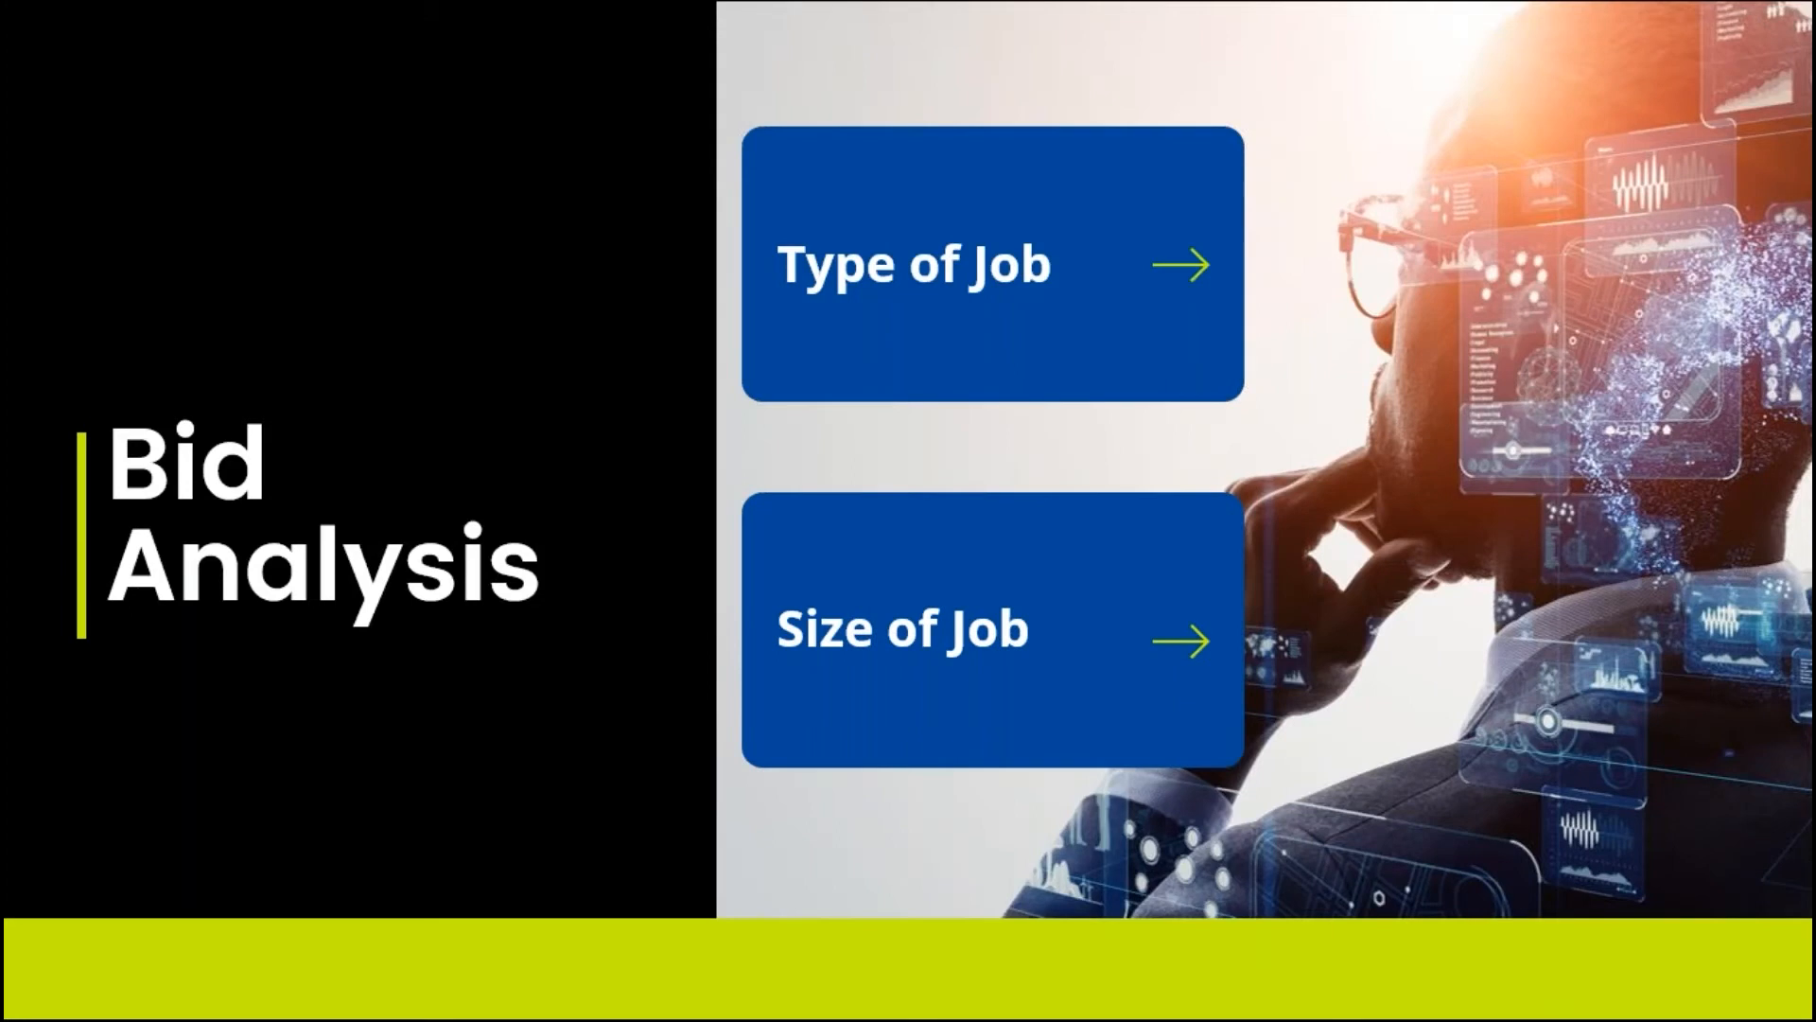
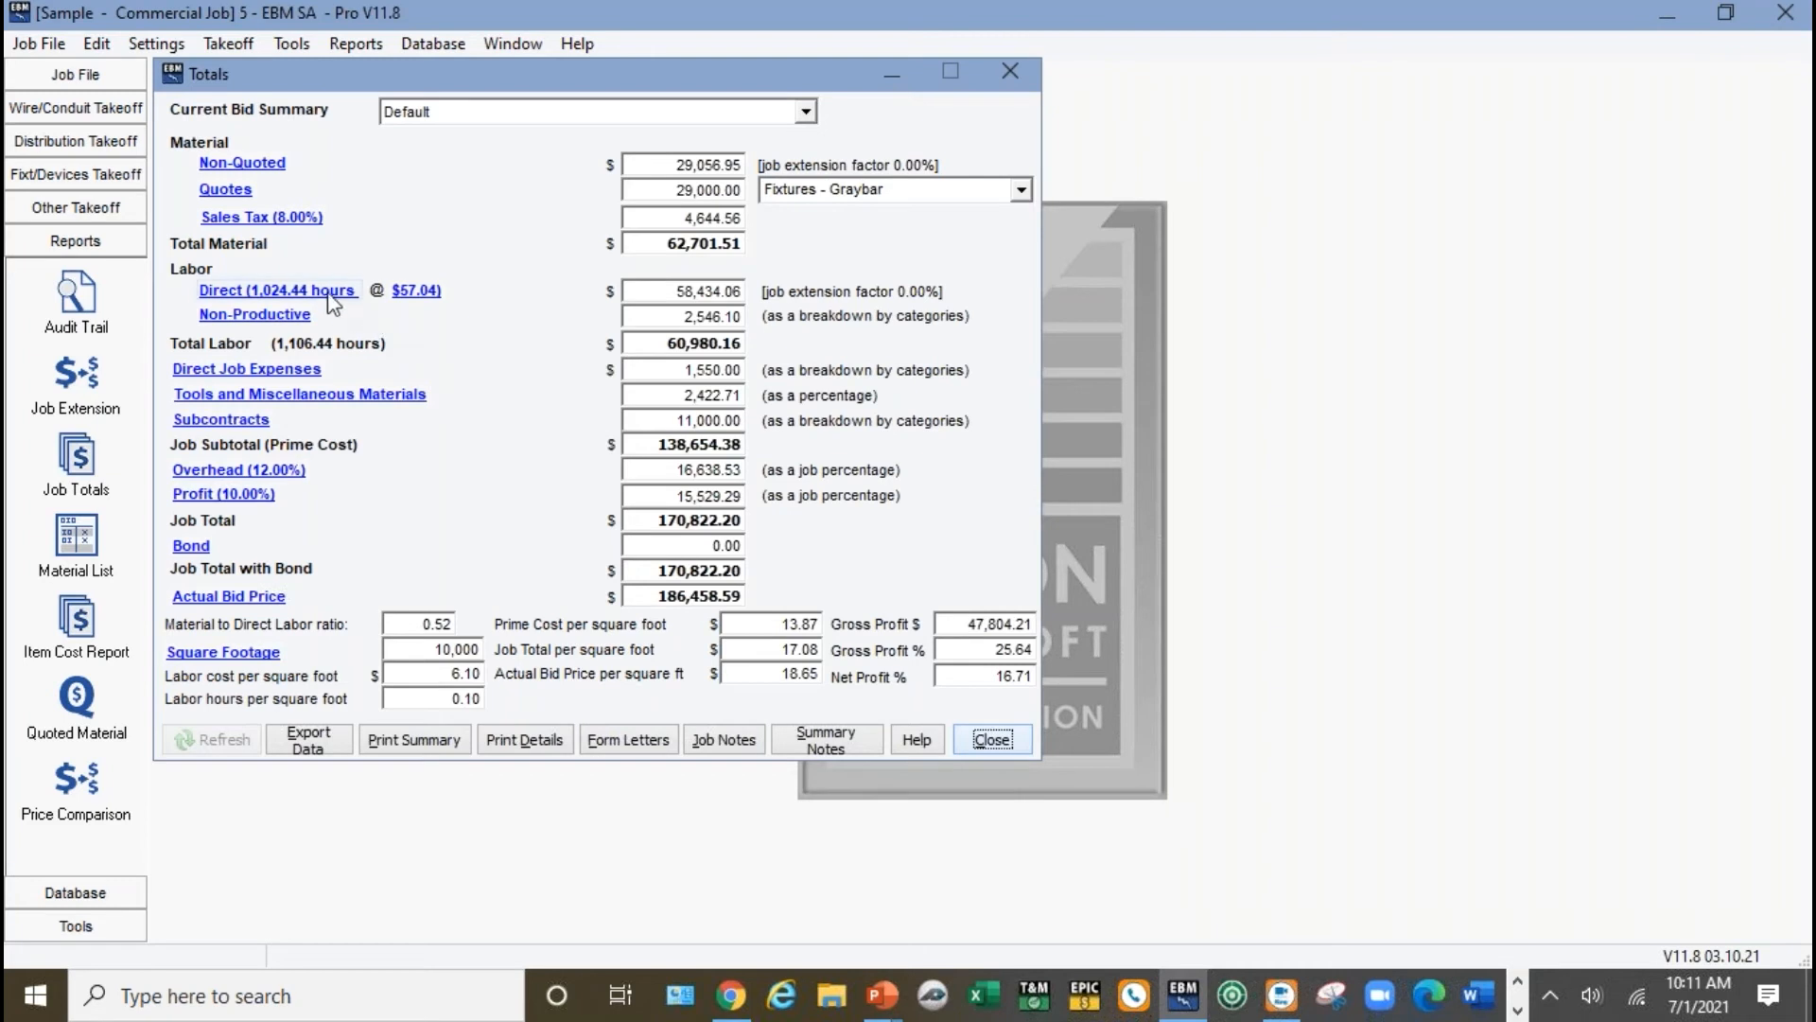
Open the direct labor hours breakdown from the job totals, and view the blank LABOR PHASE REPORT spreadsheet in Chrome.
{"action": "left_click", "coordinate": [258, 293]}
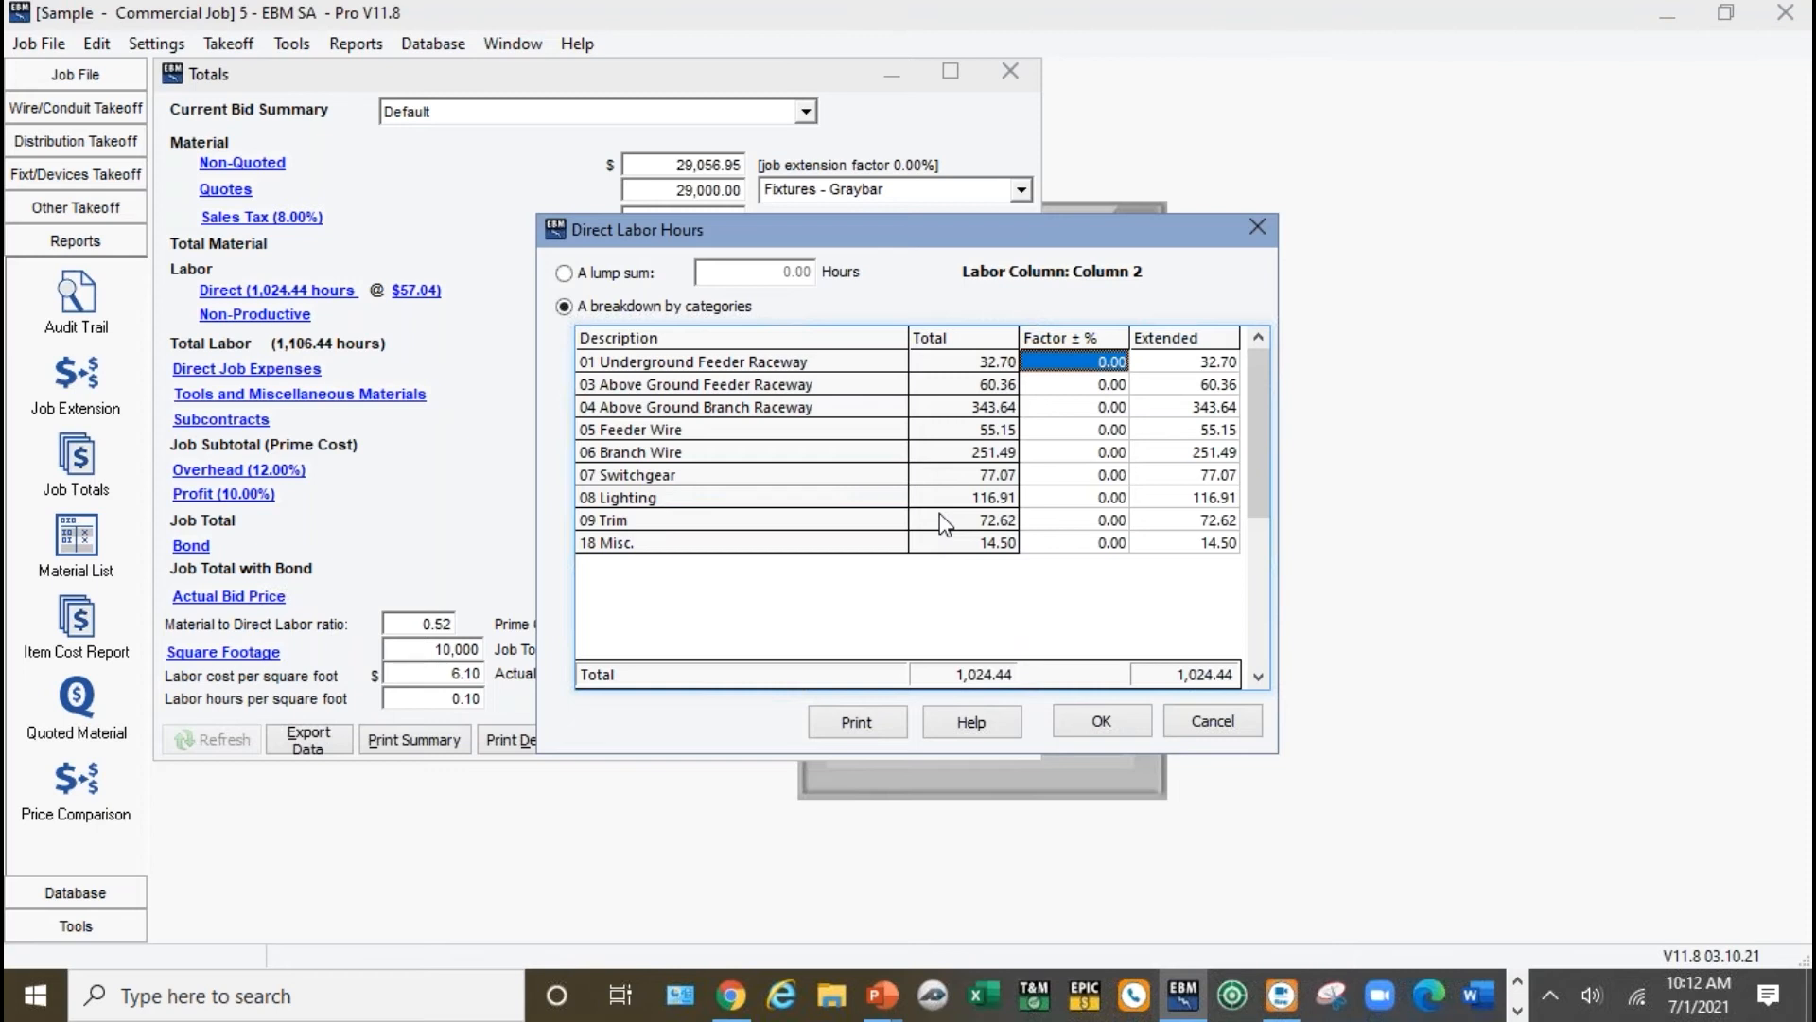
{"action": "key", "text": "alt+Tab"}
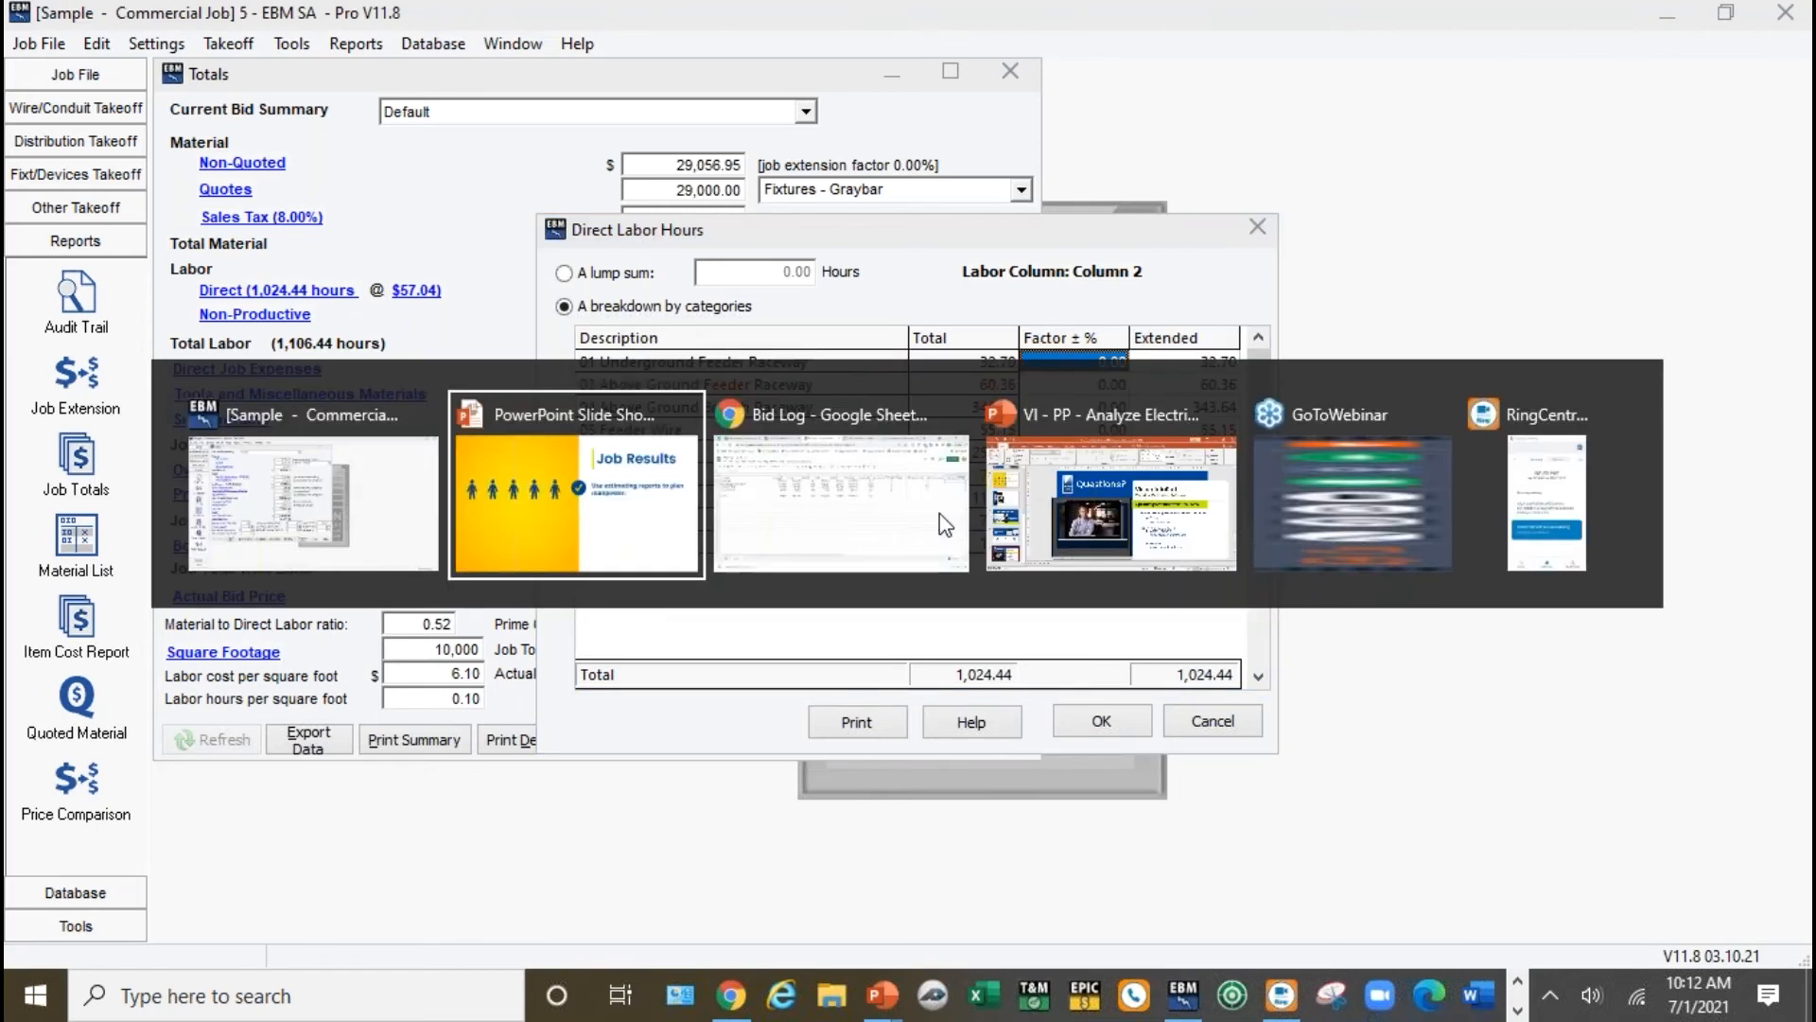
{"action": "left_click", "coordinate": [944, 525]}
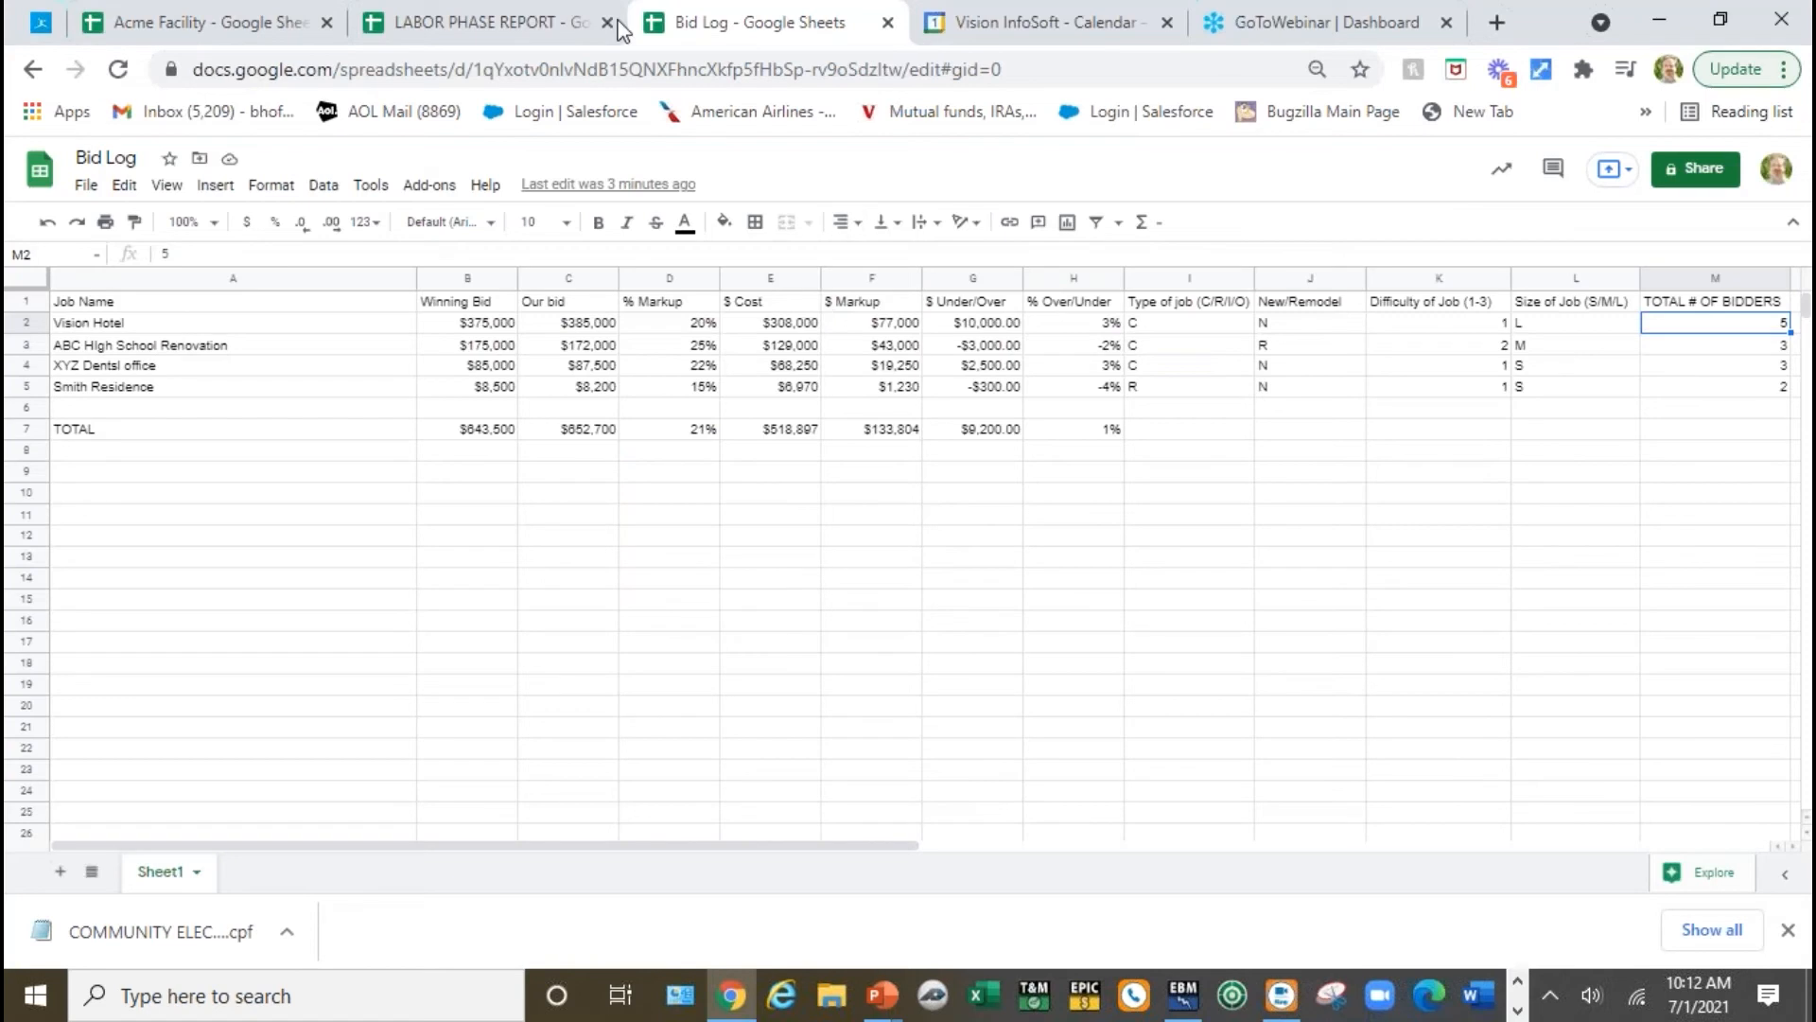
{"action": "left_click", "coordinate": [475, 29]}
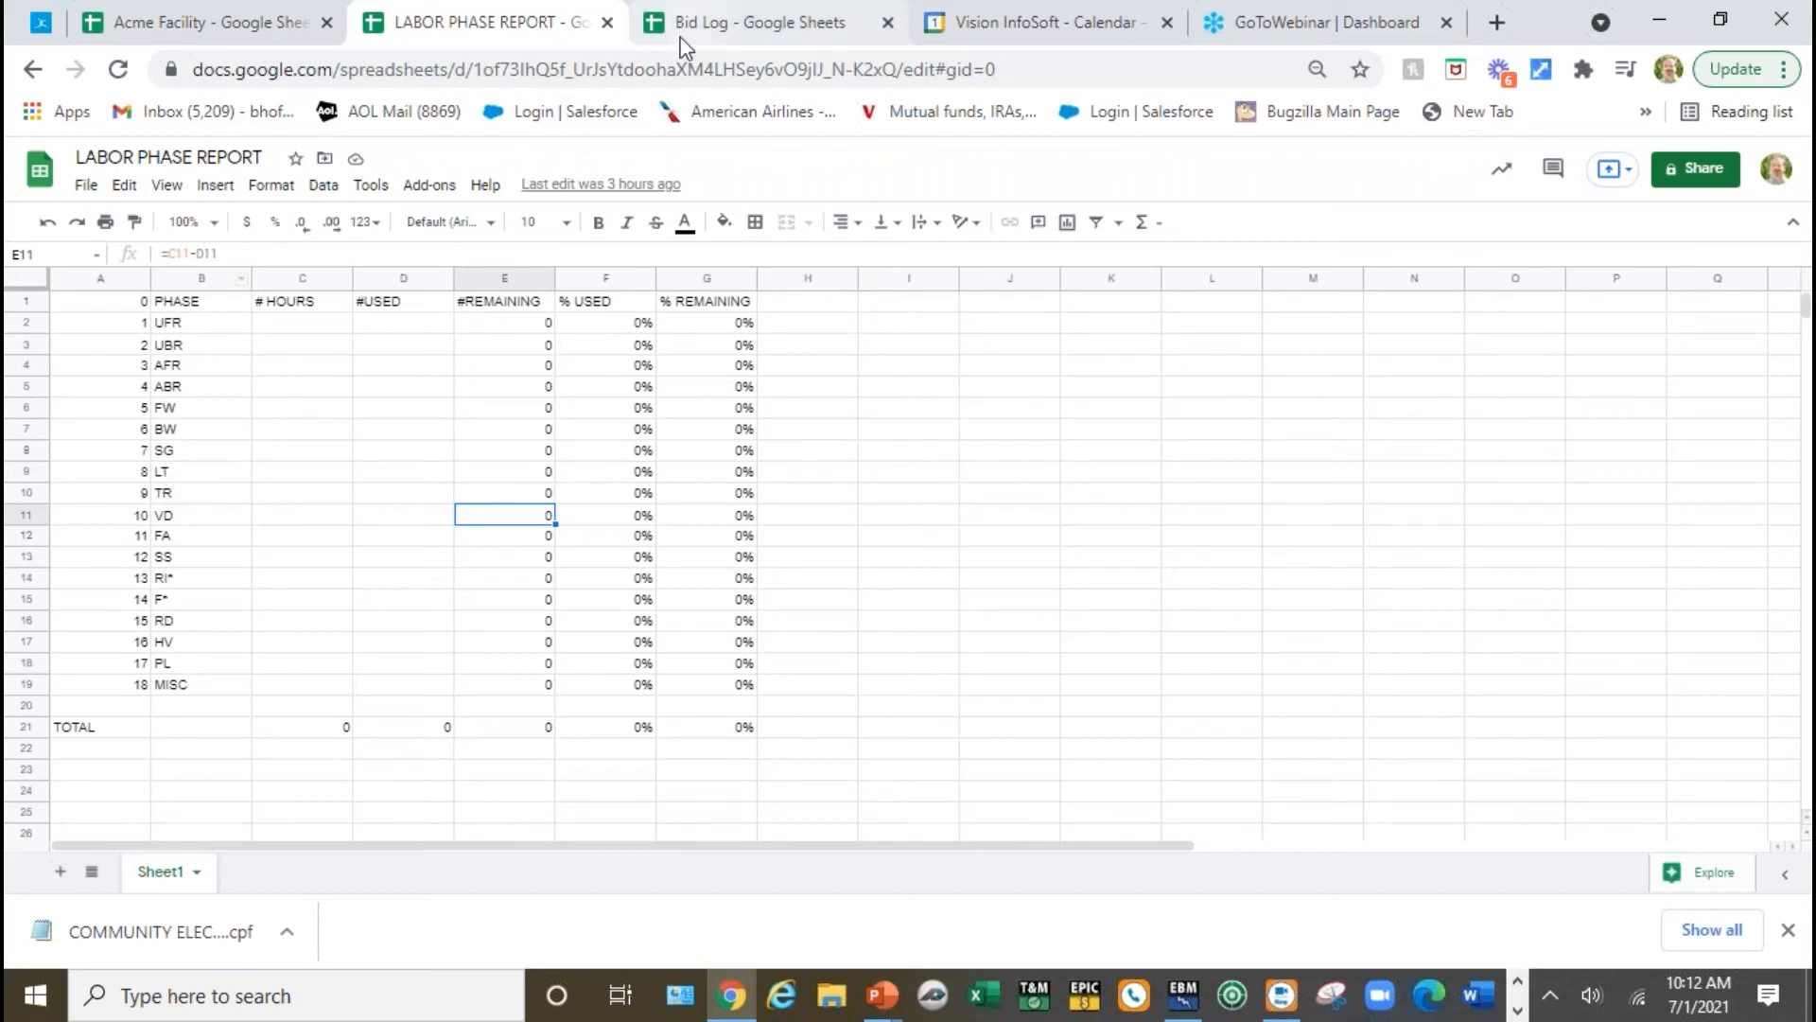
In the Acme Facility spreadsheet, enter 50 used hours for the AFR phase.
{"action": "left_click", "coordinate": [255, 38]}
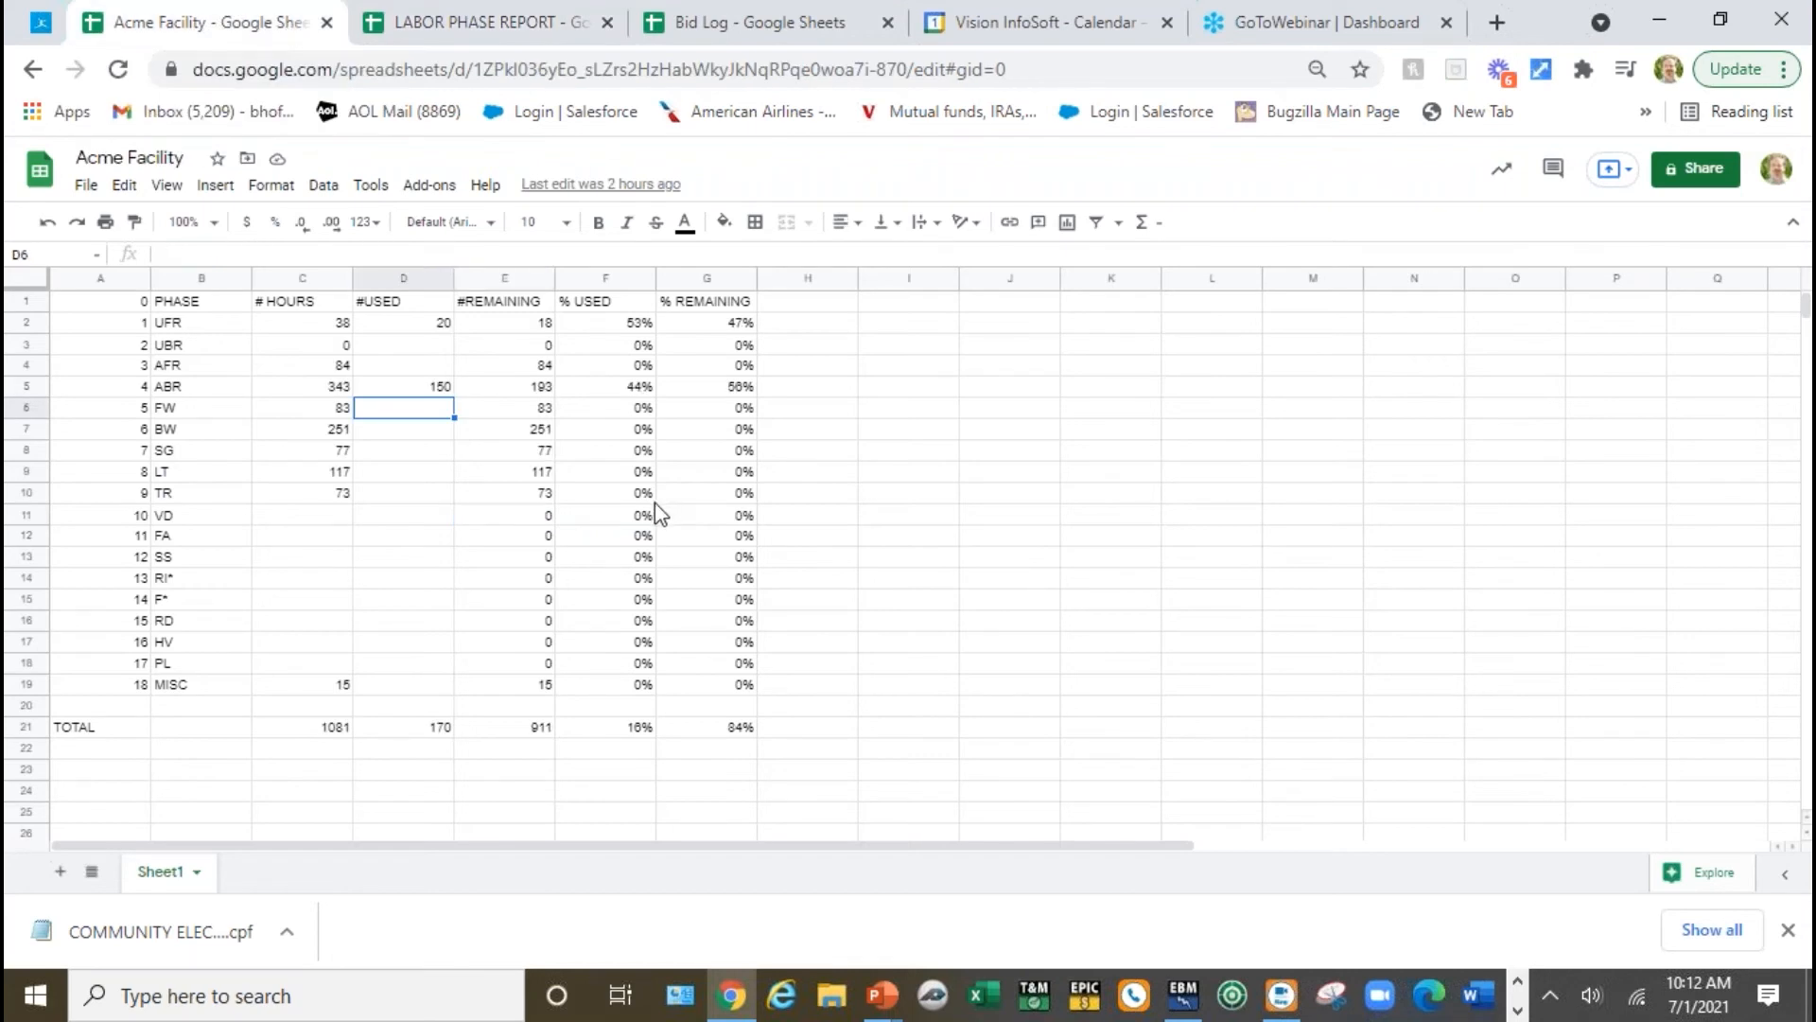
{"action": "left_click", "coordinate": [429, 369]}
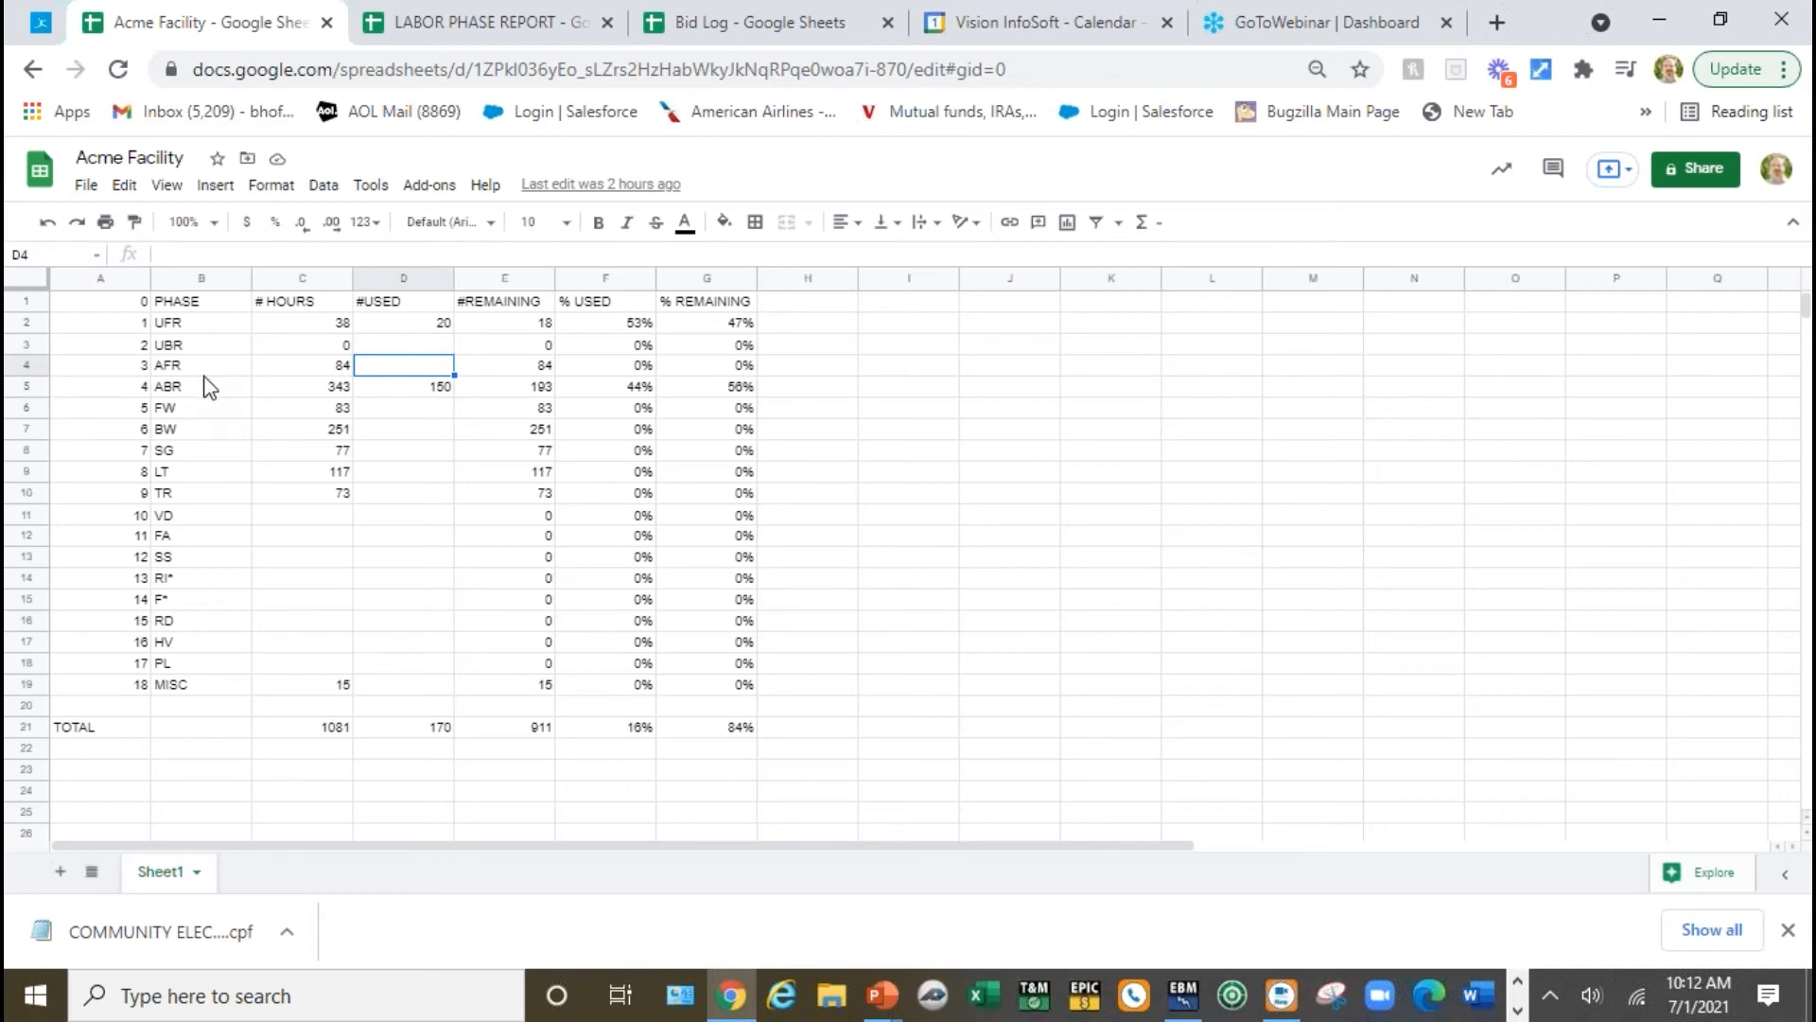
{"action": "type", "text": "50"}
{"action": "left_click", "coordinate": [499, 371]}
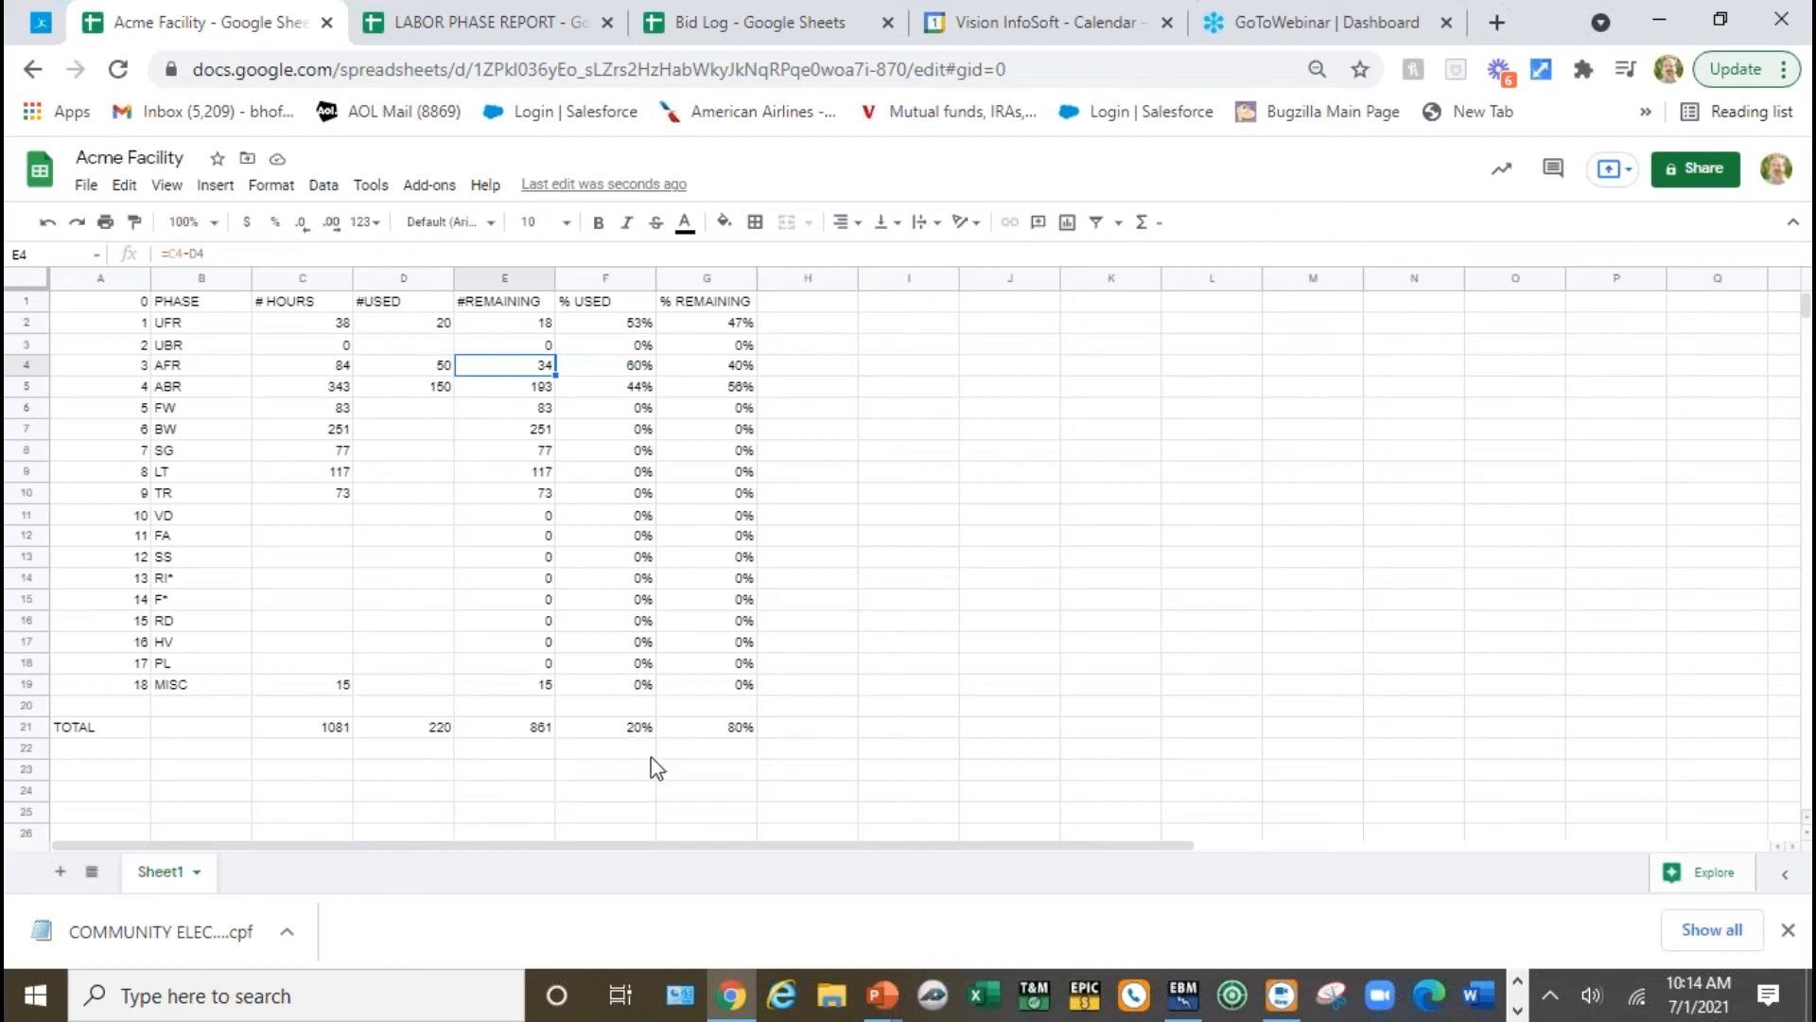
Switch to EBM, dismiss the direct labor hours breakdown, and view the export options for the job totals without exporting.
{"action": "key", "text": "alt+Tab"}
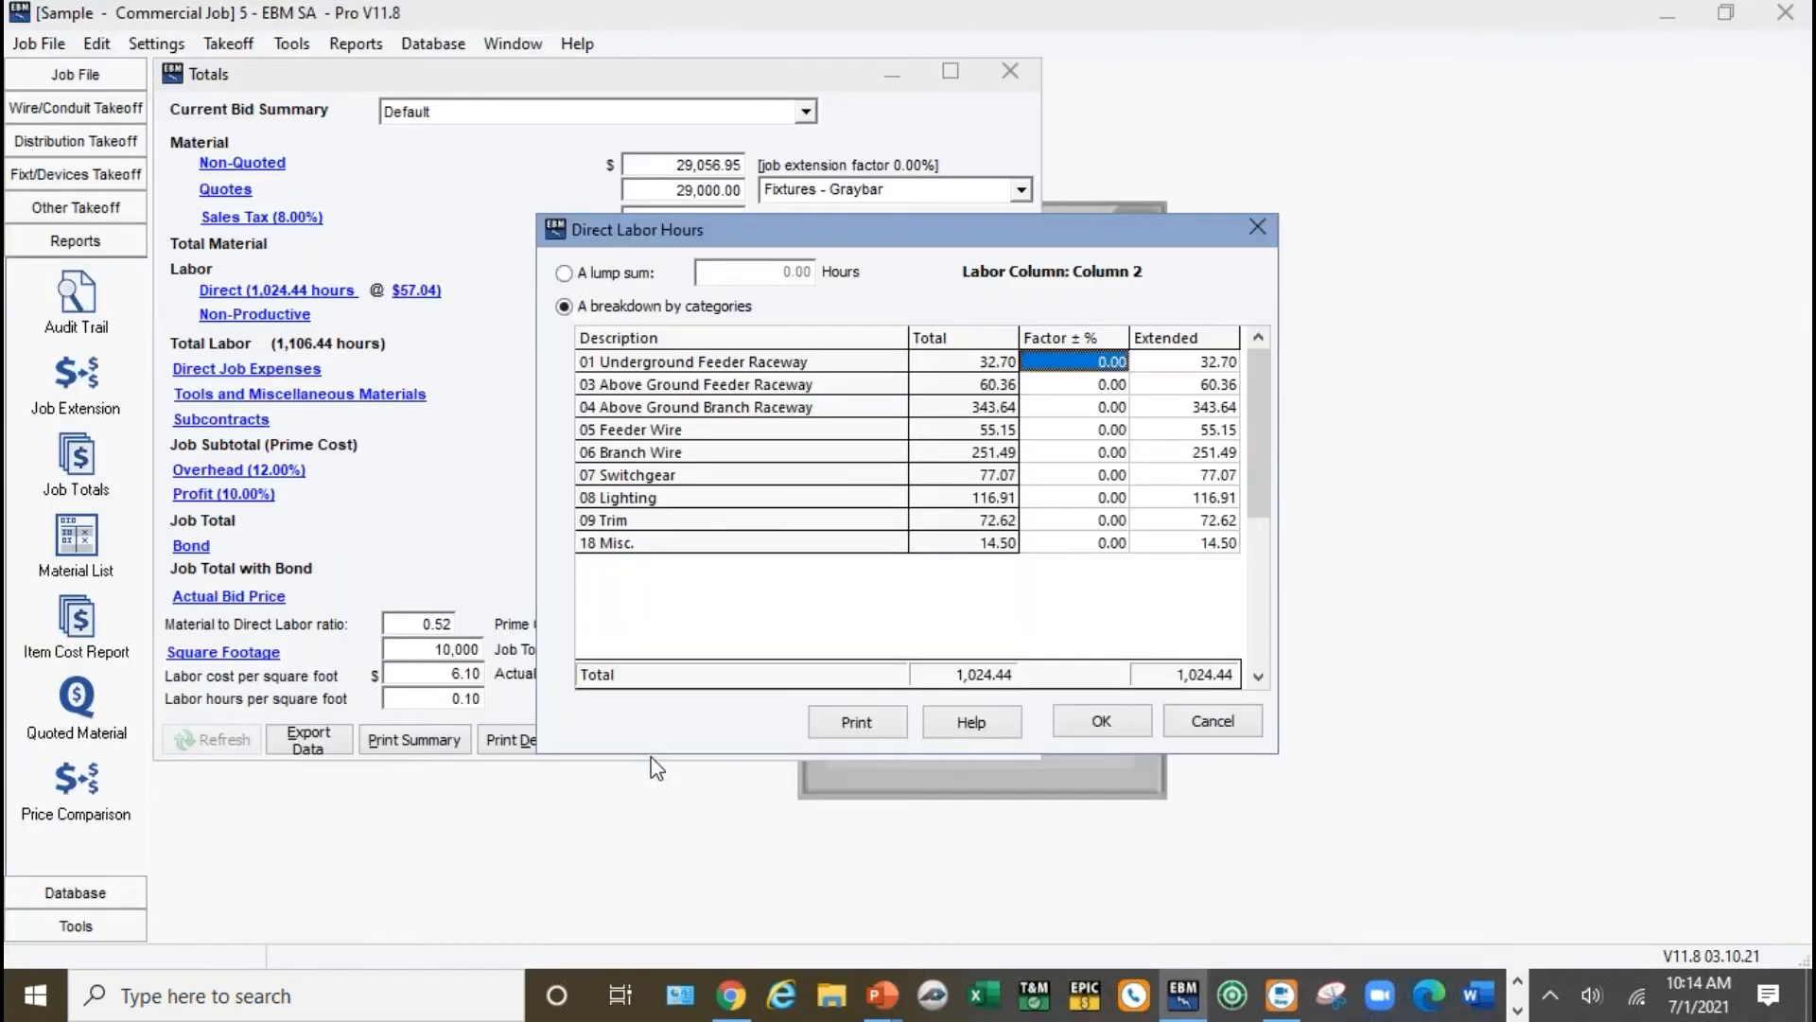
{"action": "left_click", "coordinate": [1209, 720]}
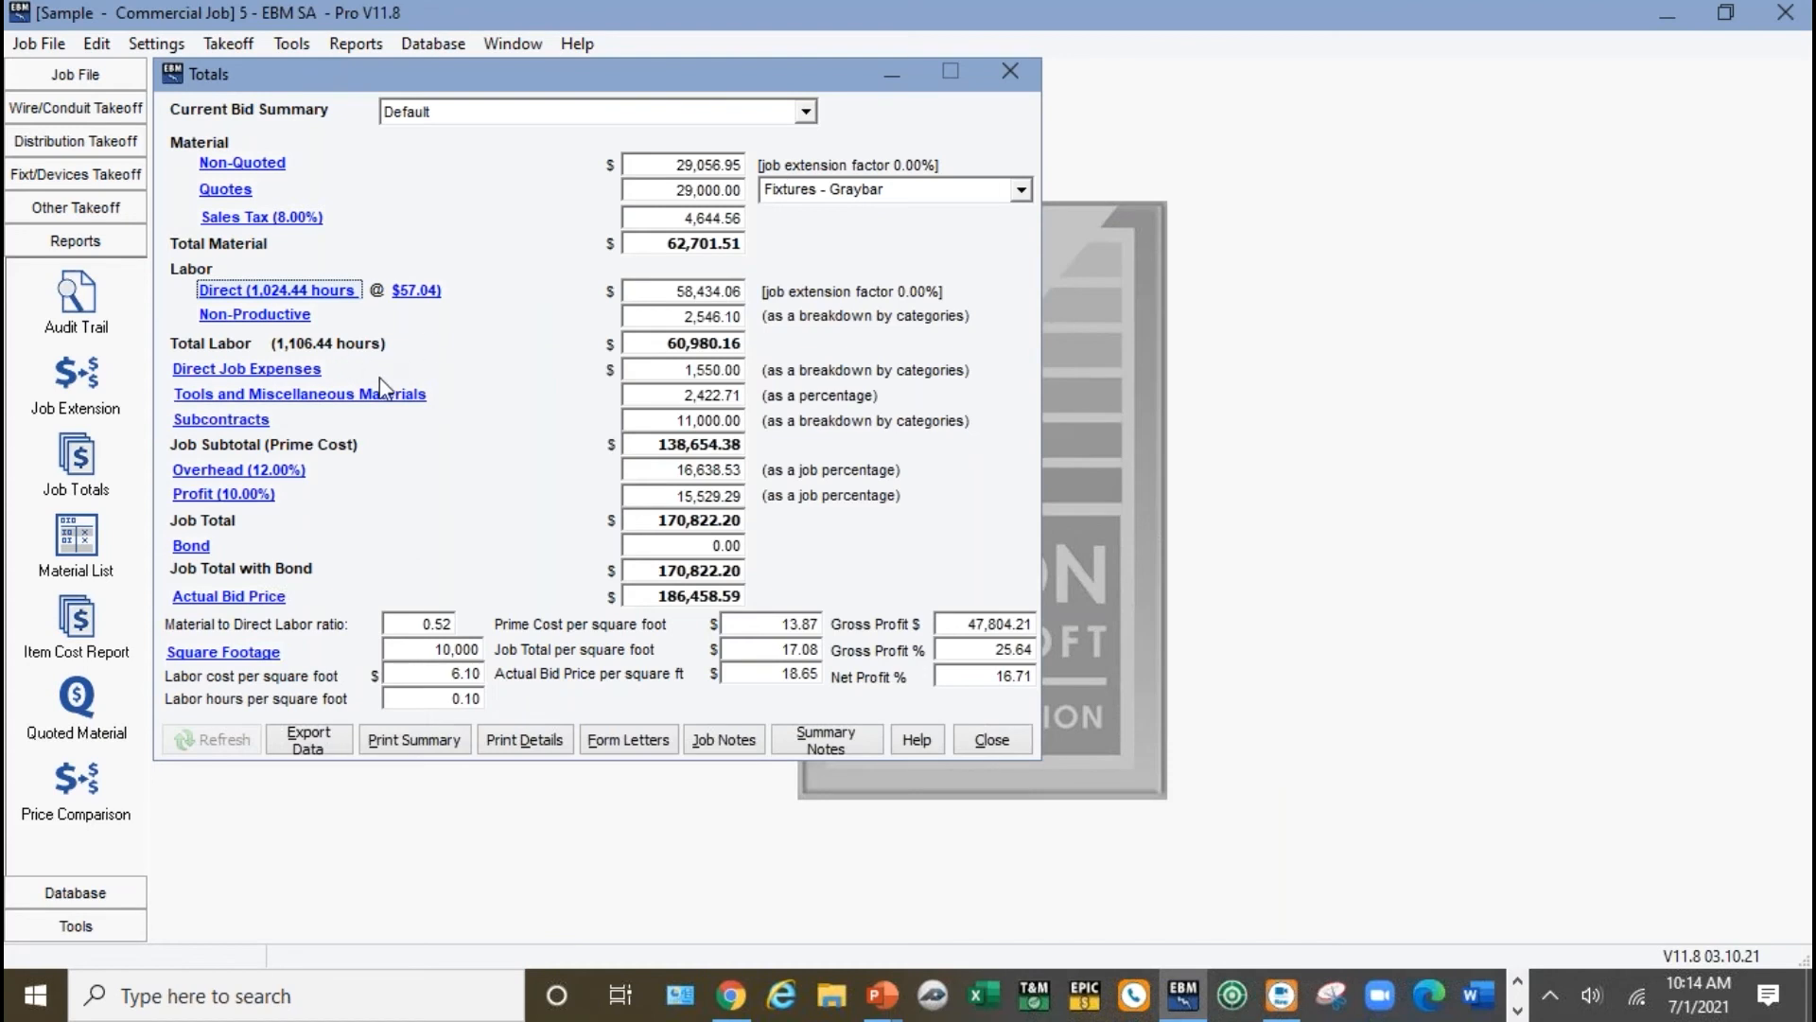
{"action": "left_click", "coordinate": [331, 752]}
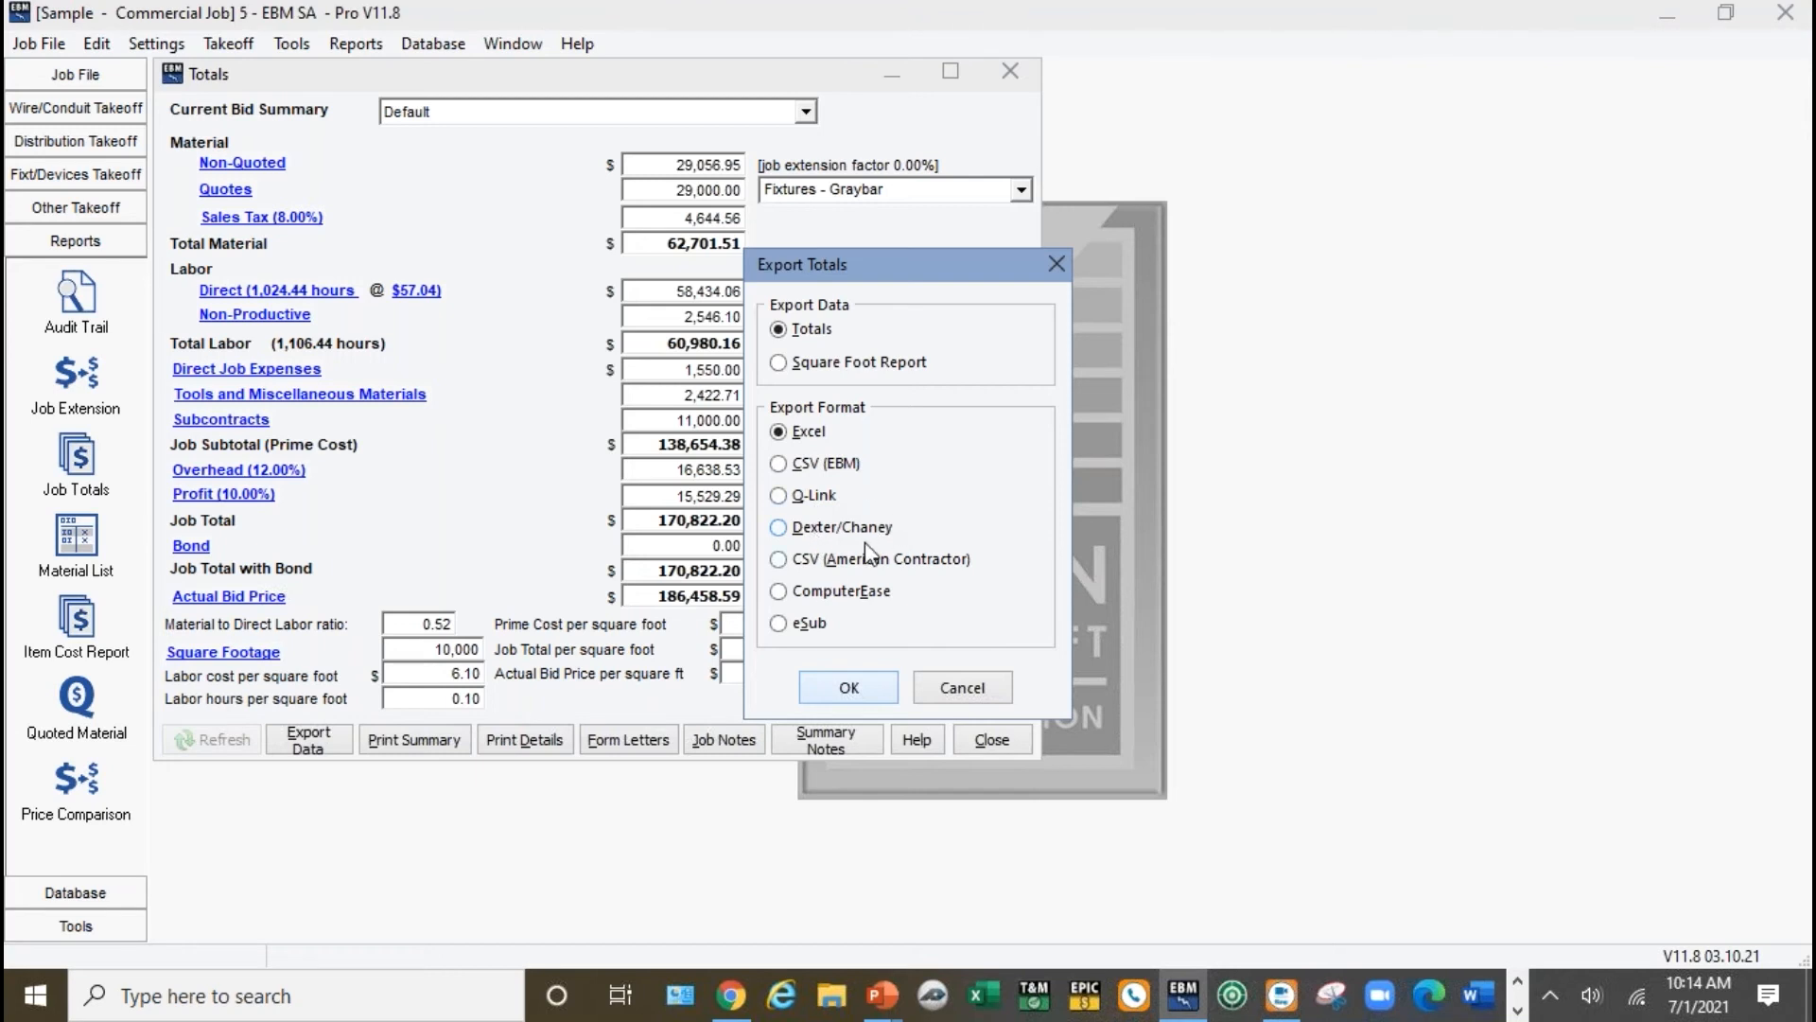
{"action": "left_click", "coordinate": [955, 691]}
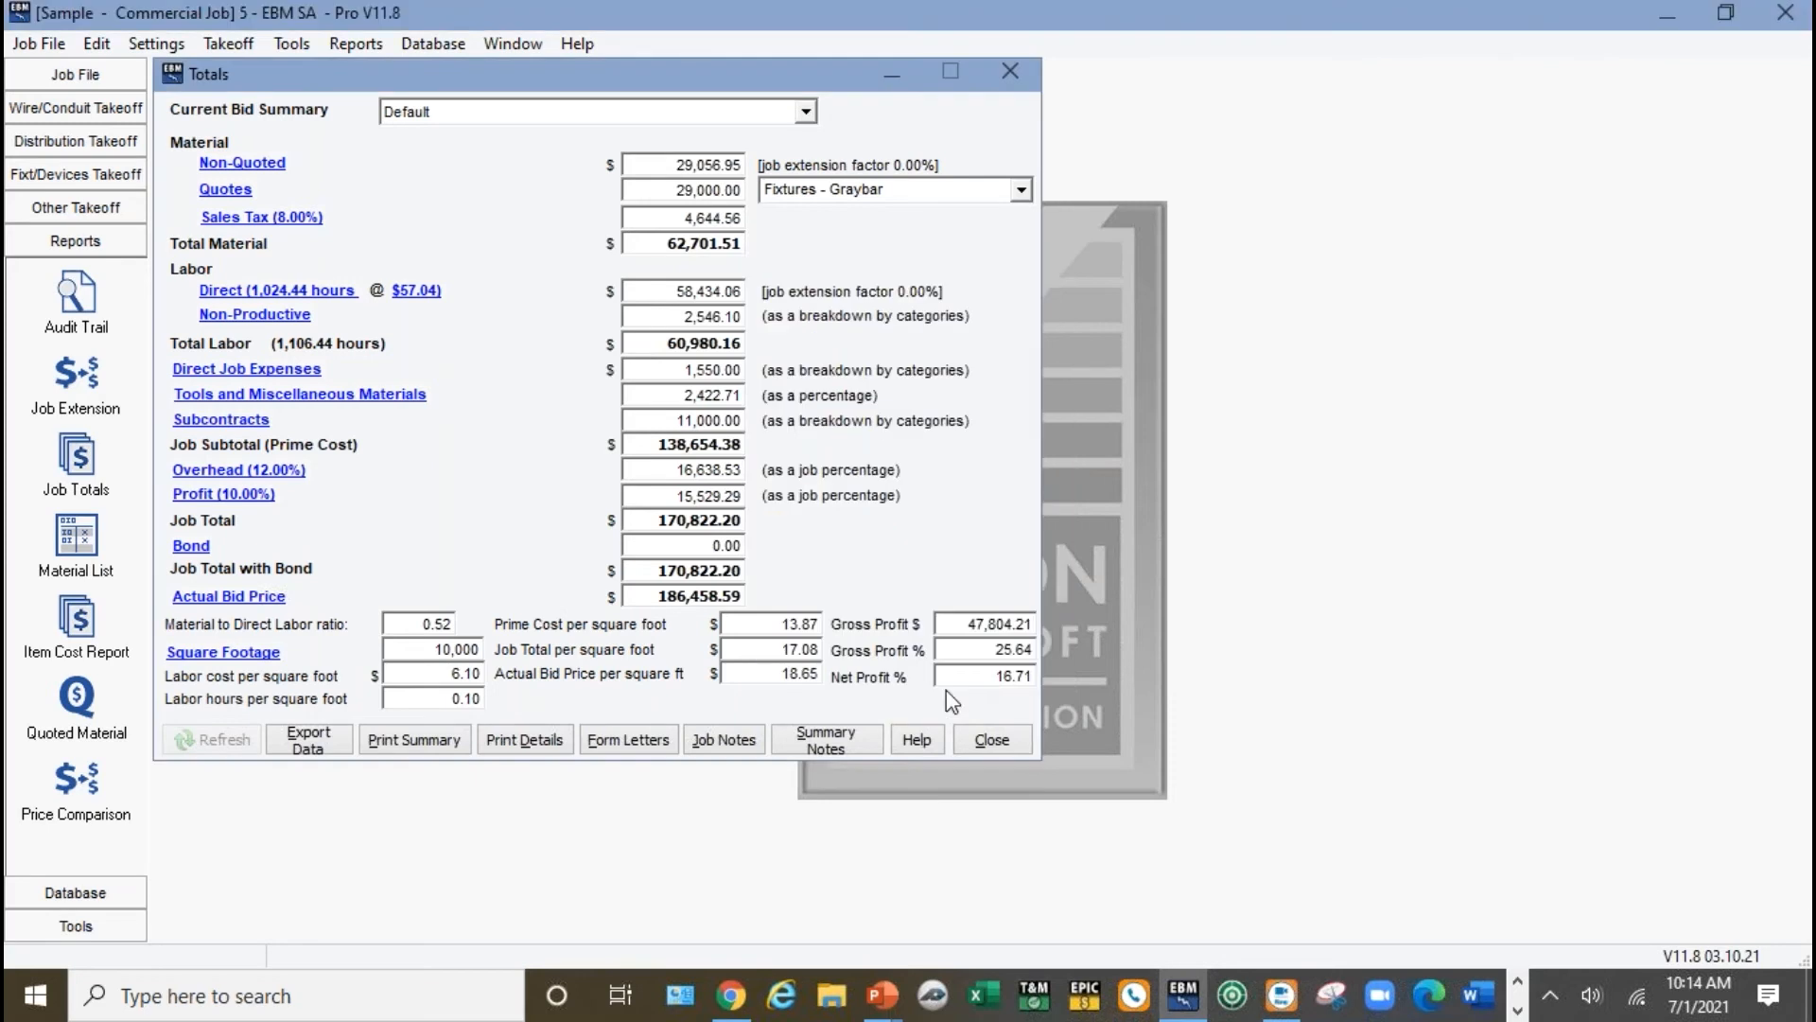
Generate the job's extension spreadsheet by phase and open its data export options.
{"action": "left_click", "coordinate": [75, 369]}
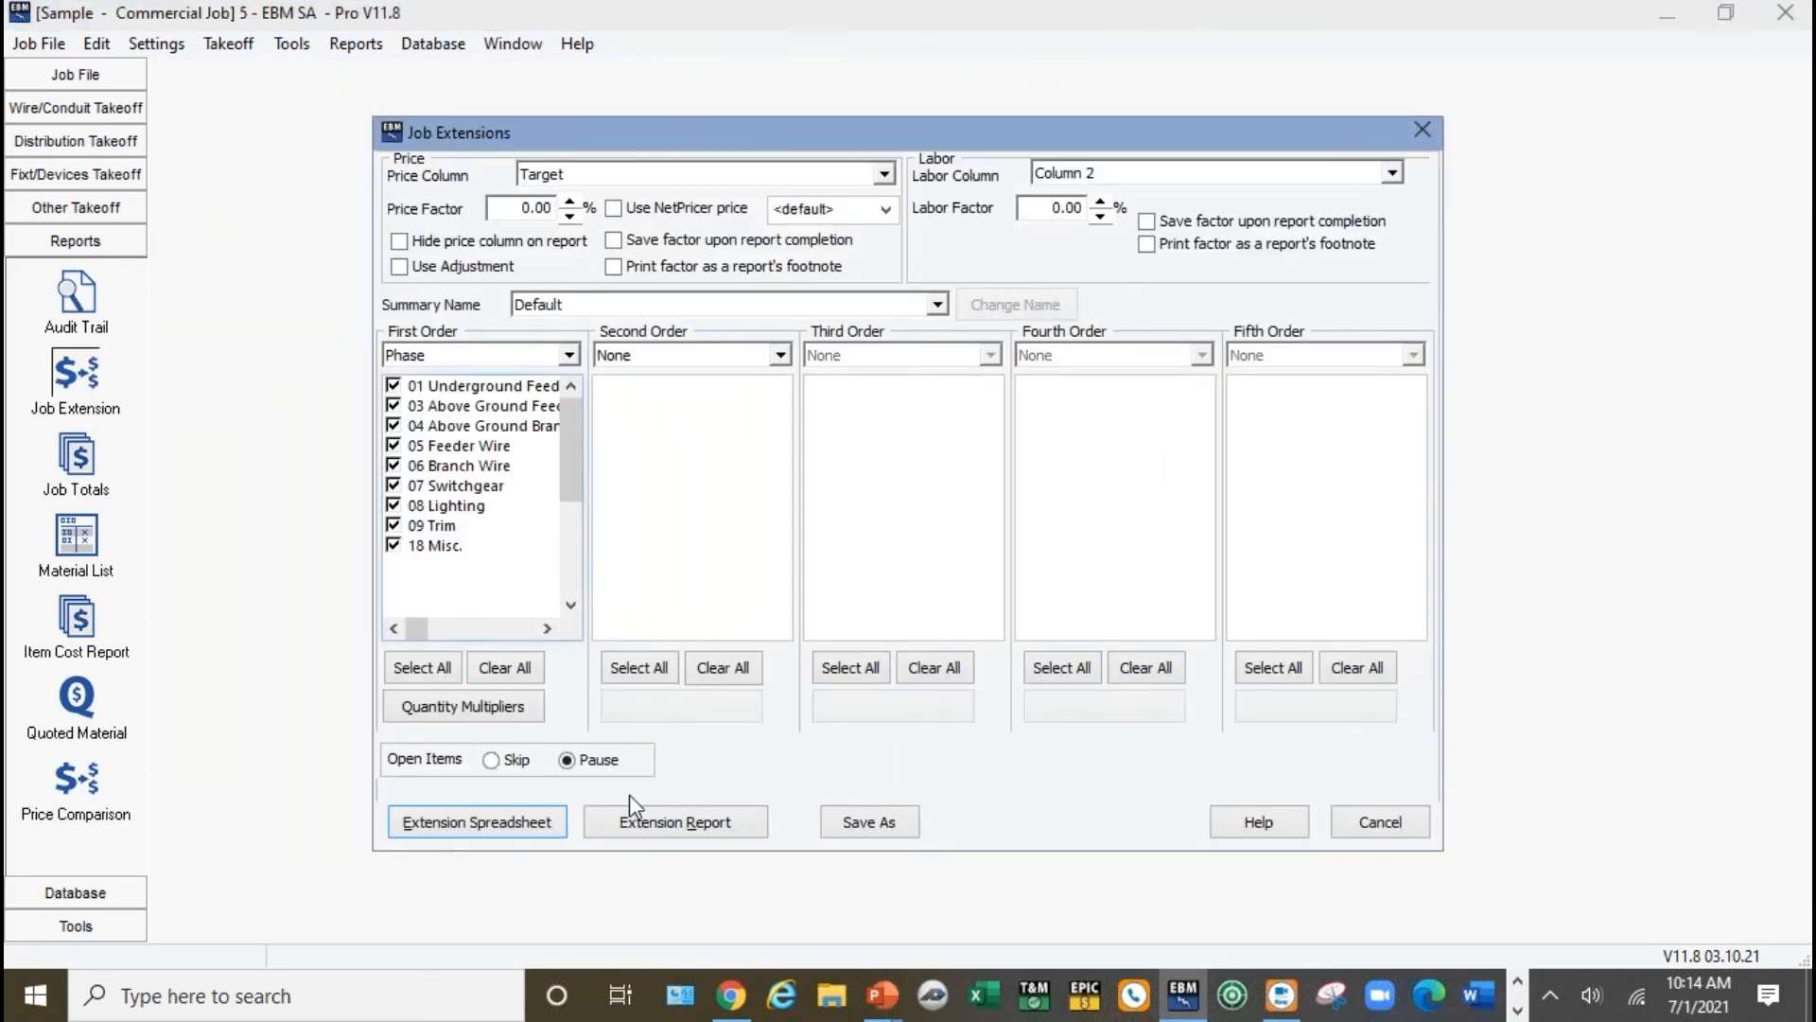
{"action": "left_click", "coordinate": [531, 826]}
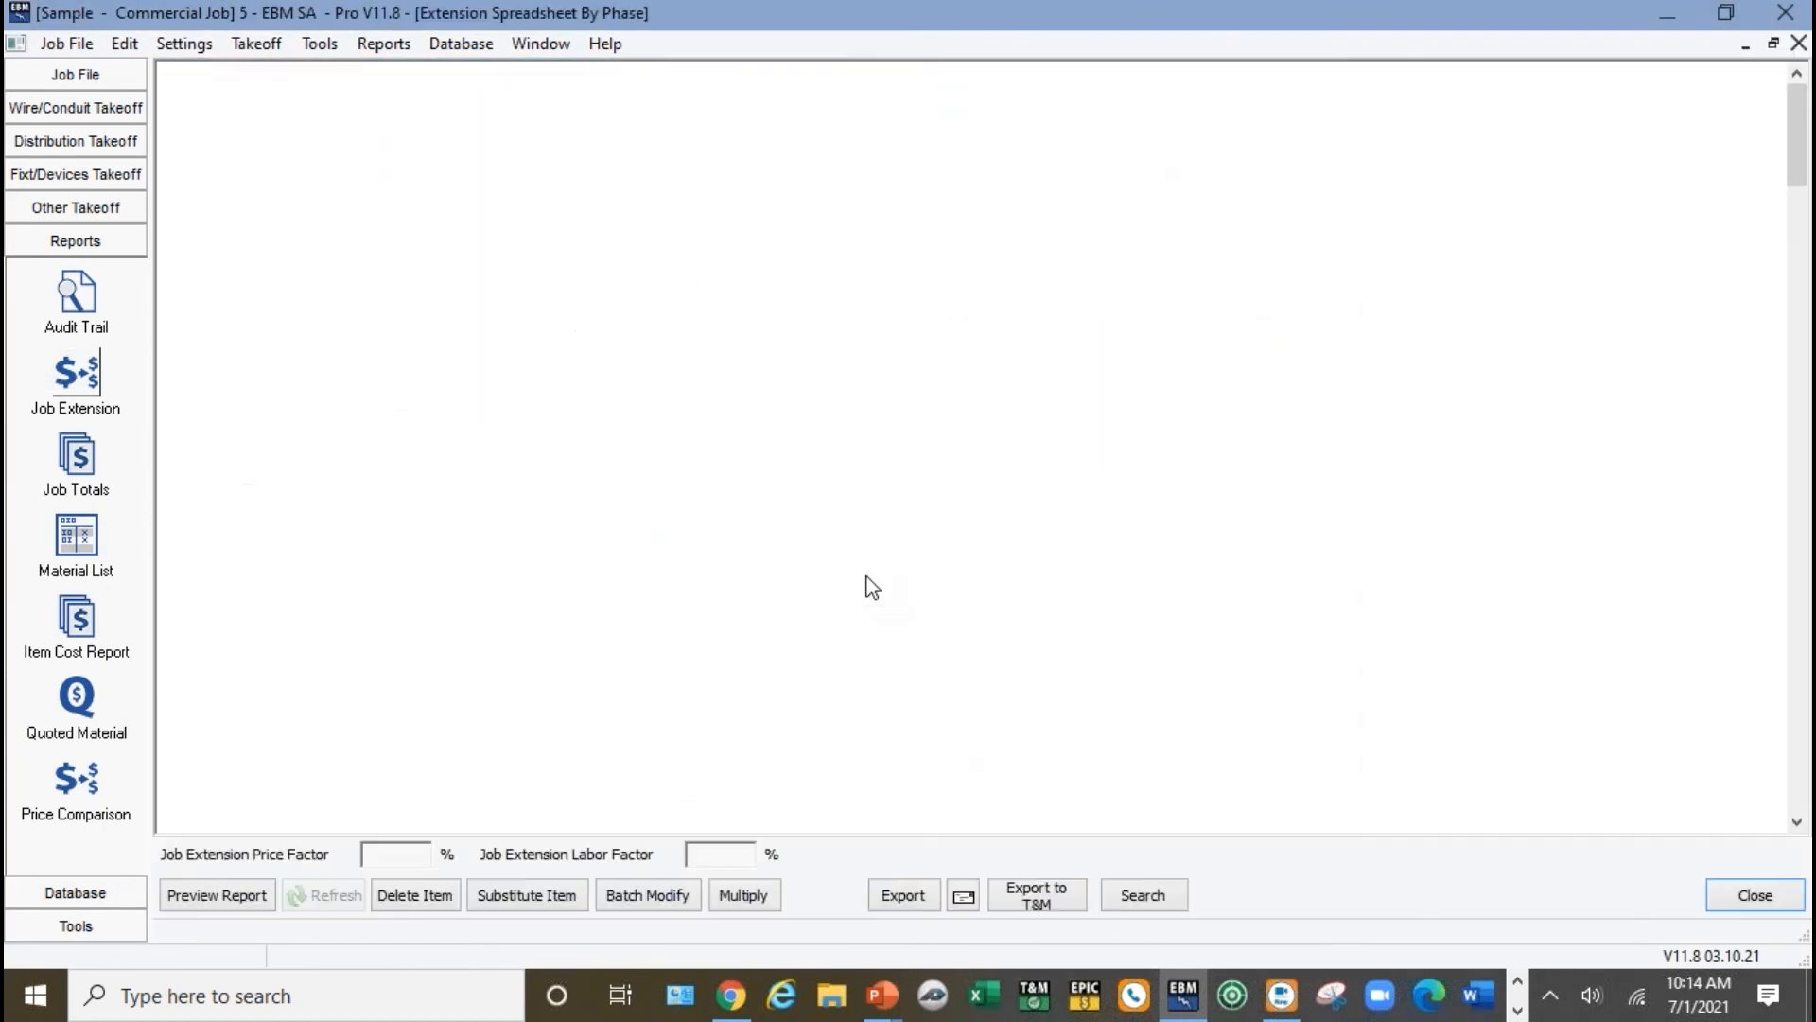
{"action": "right_click", "coordinate": [872, 570]}
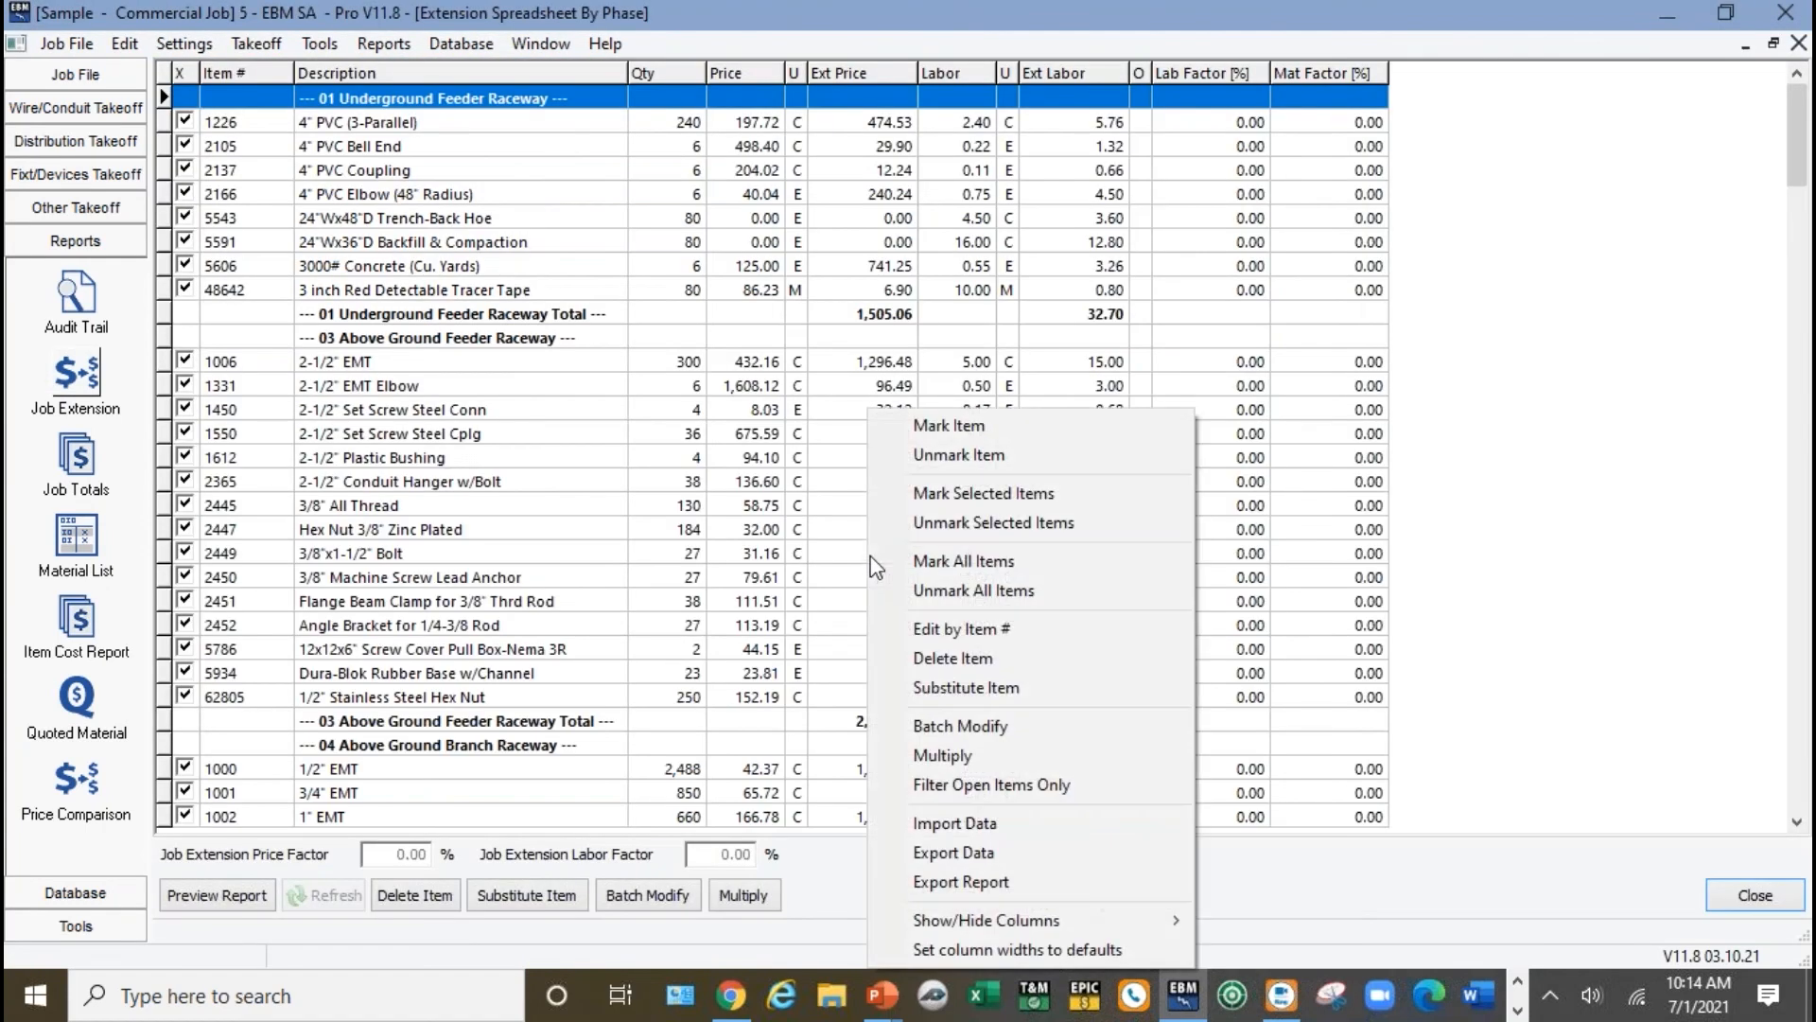
{"action": "left_click", "coordinate": [927, 852]}
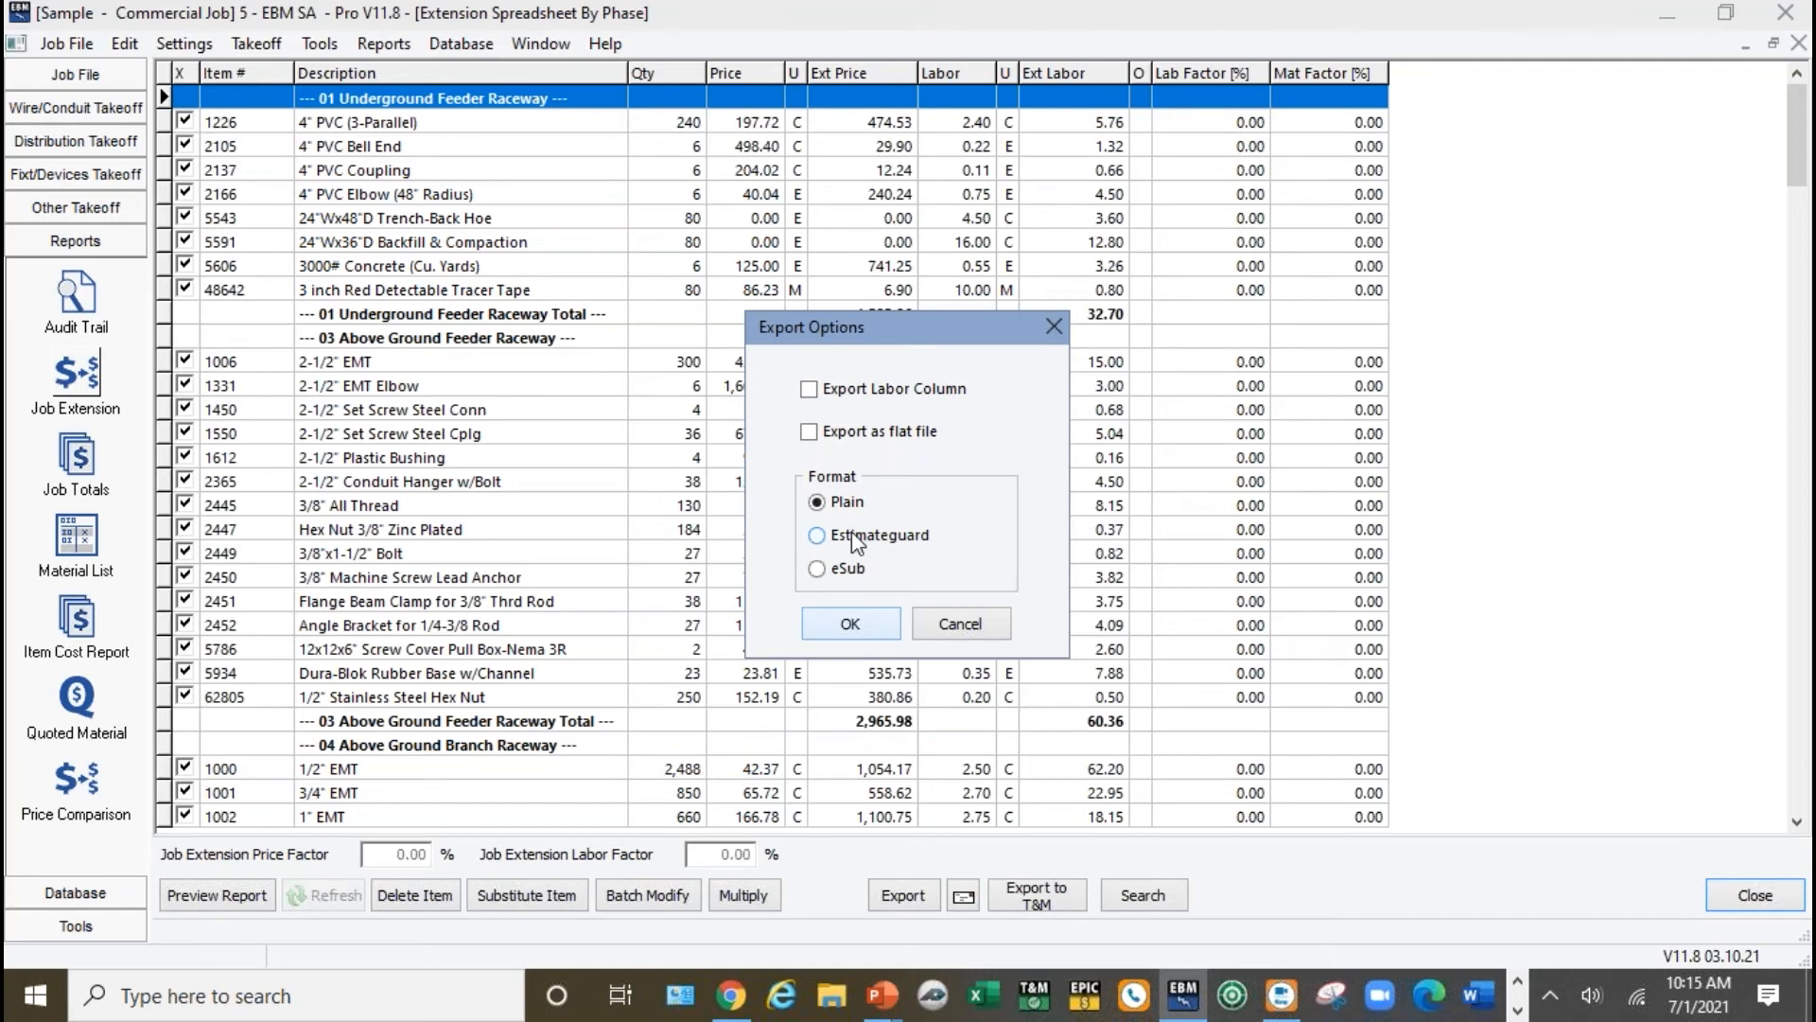
Check the Job Results slide in the PowerPoint slide show, and return to EBM to cancel the extension data export.
{"action": "key", "text": "alt+Tab"}
{"action": "key", "text": "alt+Tab"}
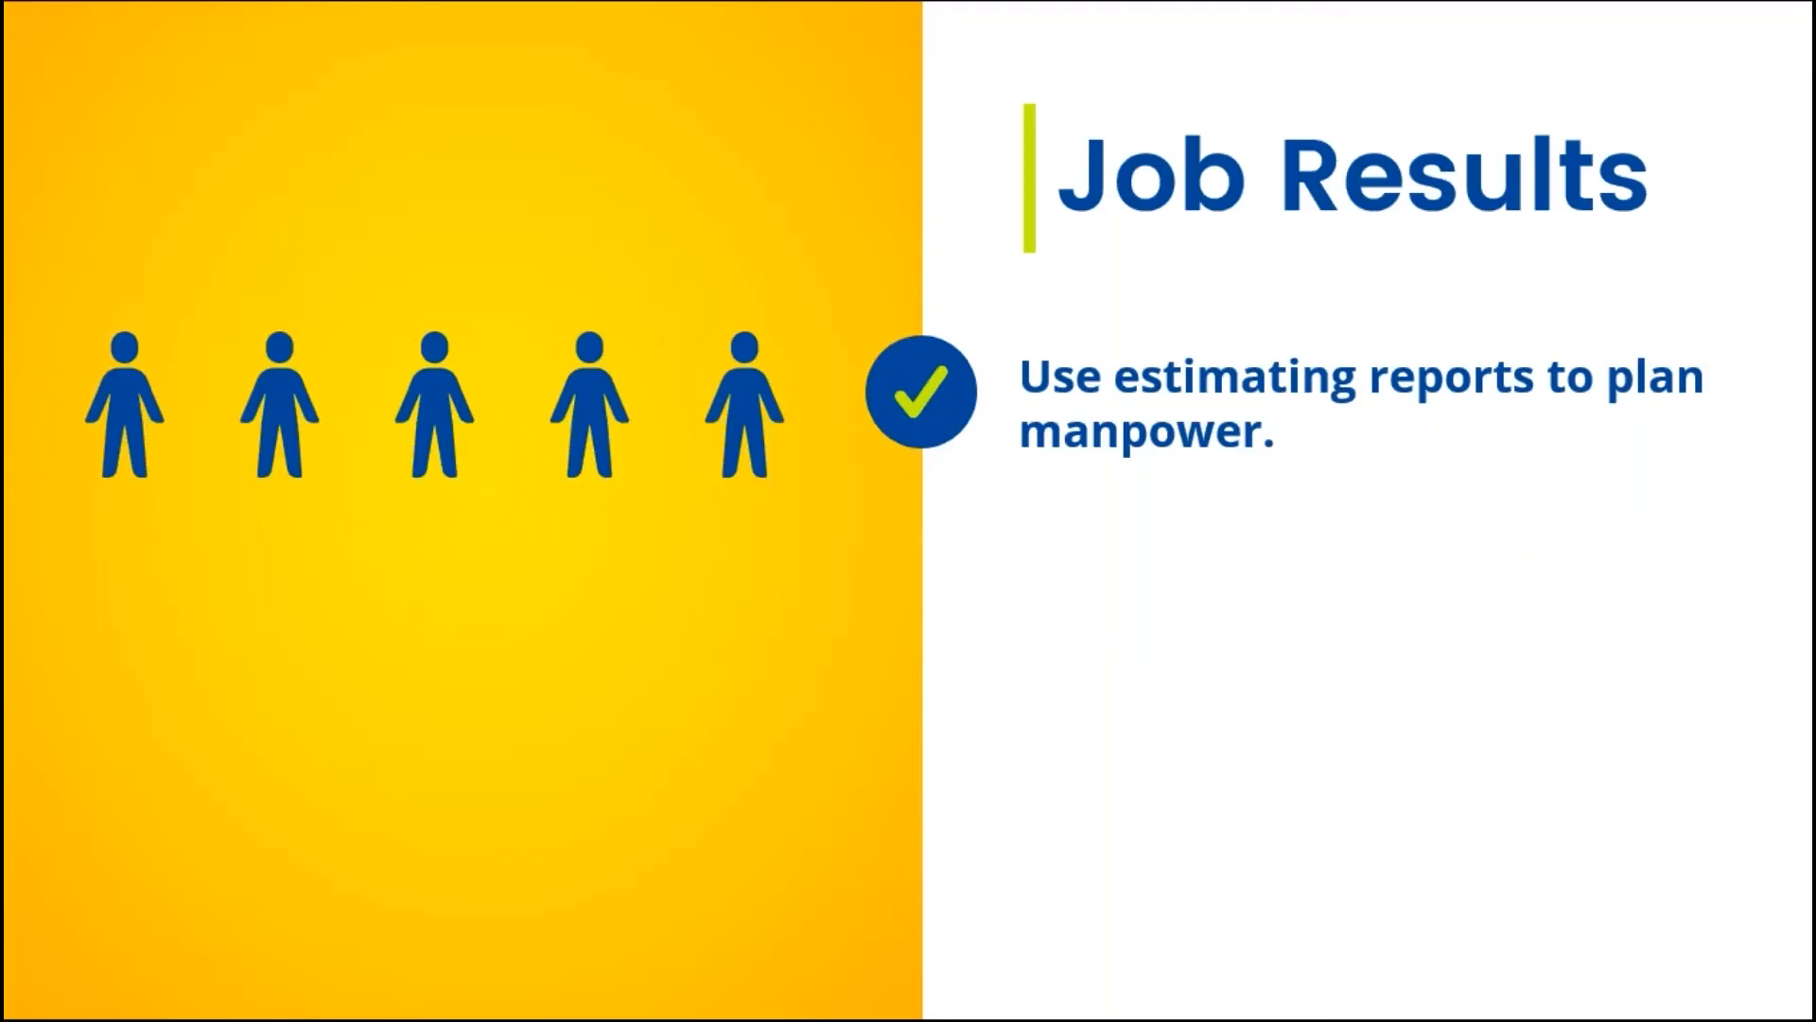
{"action": "key", "text": "alt+Tab"}
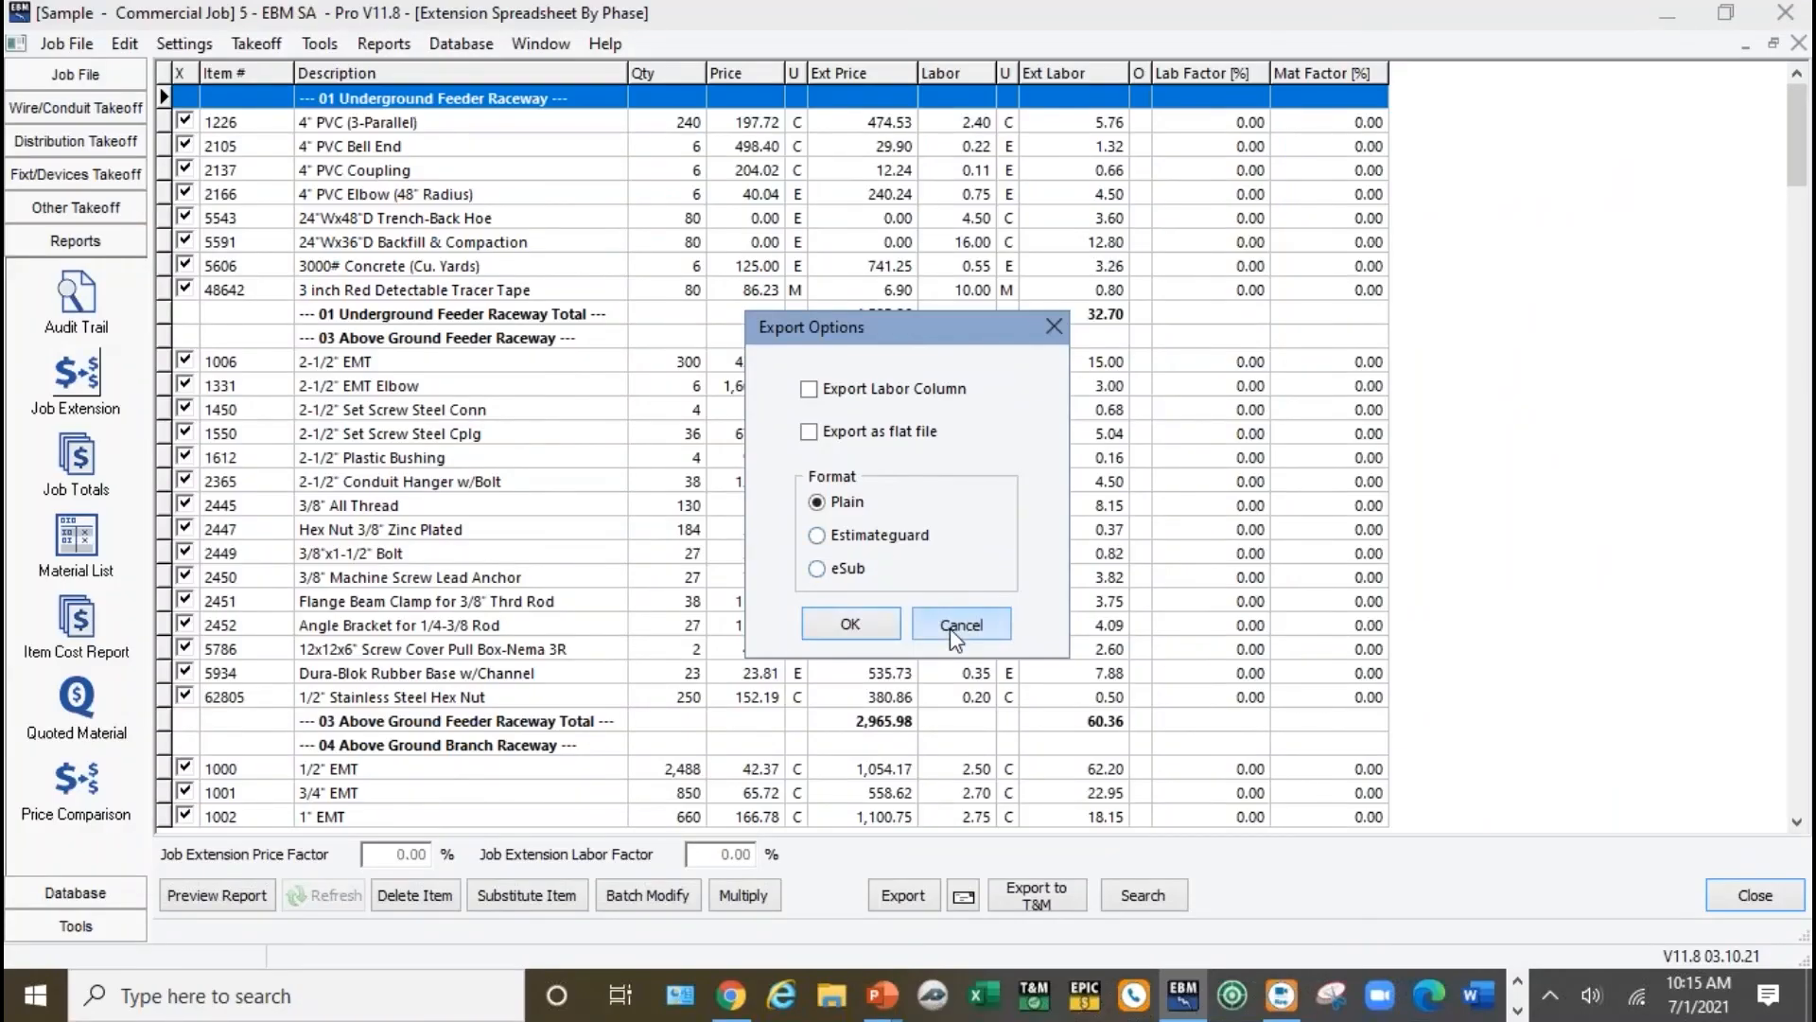
{"action": "left_click", "coordinate": [956, 620]}
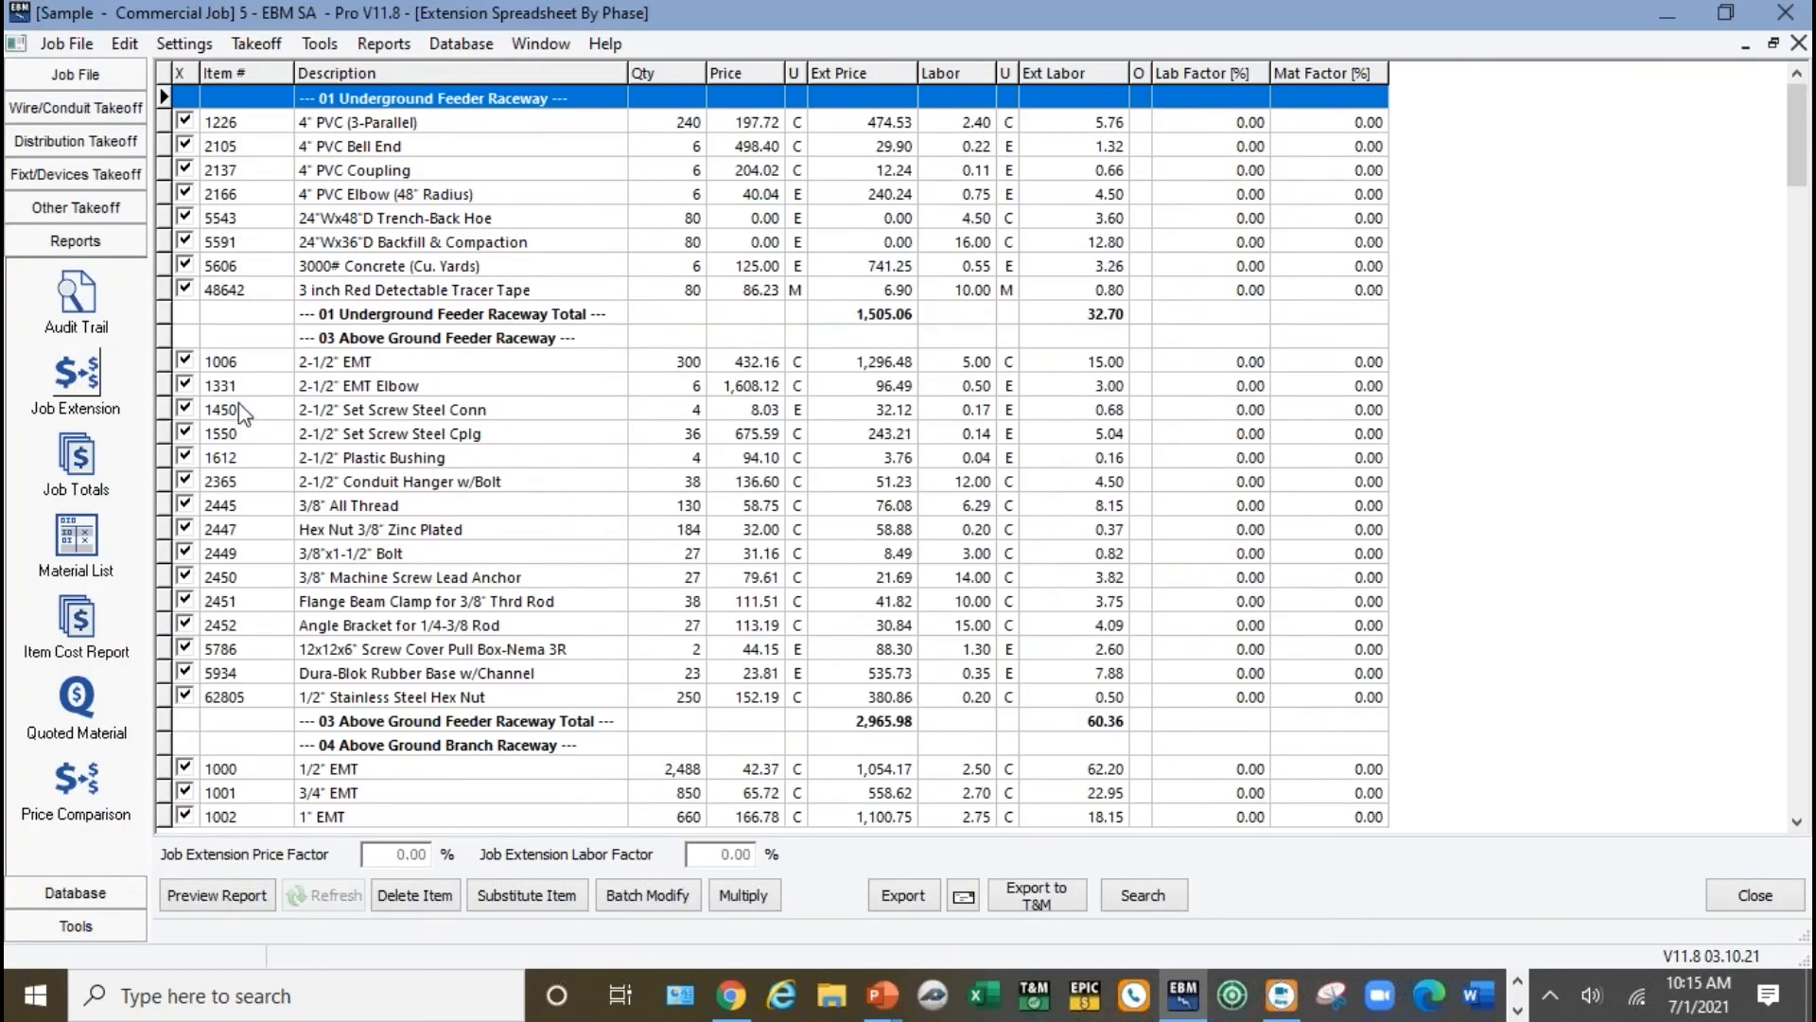
Reopen the job totals and examine the direct labor hours by category and the labor rates by worker category.
{"action": "left_click", "coordinate": [80, 459]}
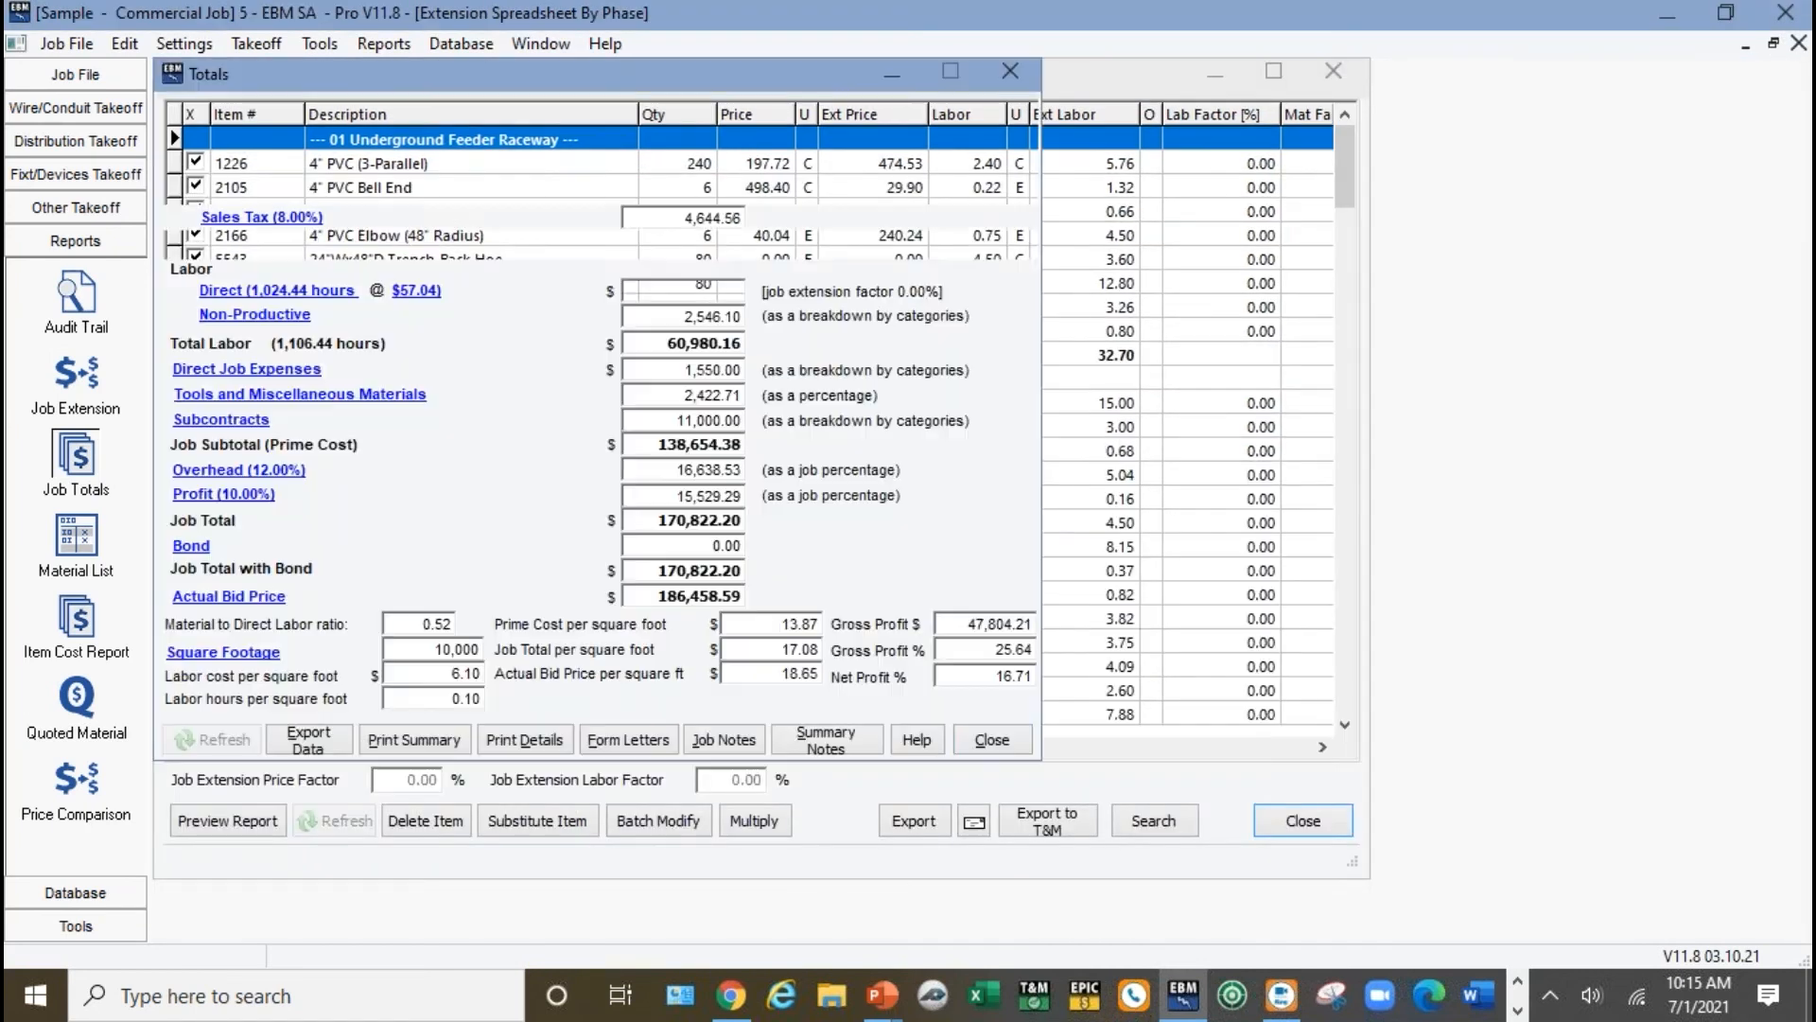
{"action": "left_click", "coordinate": [291, 288]}
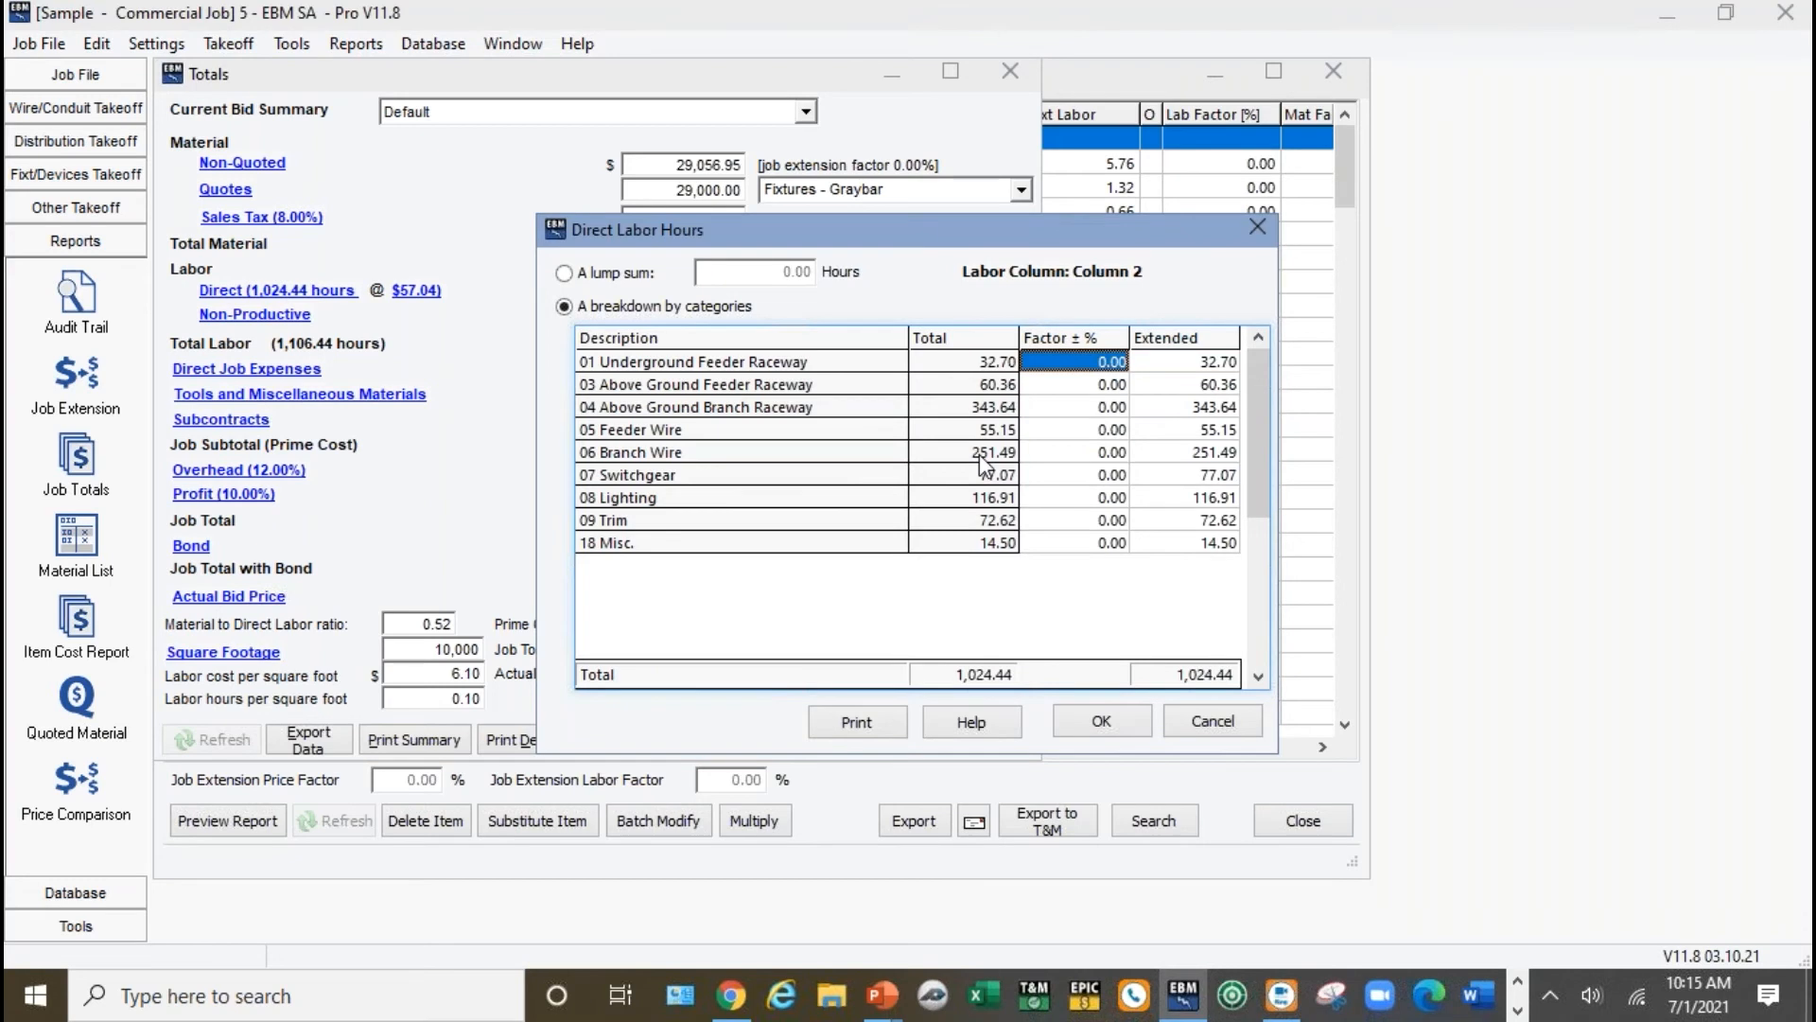
{"action": "left_click", "coordinate": [1210, 729]}
{"action": "left_click", "coordinate": [413, 291]}
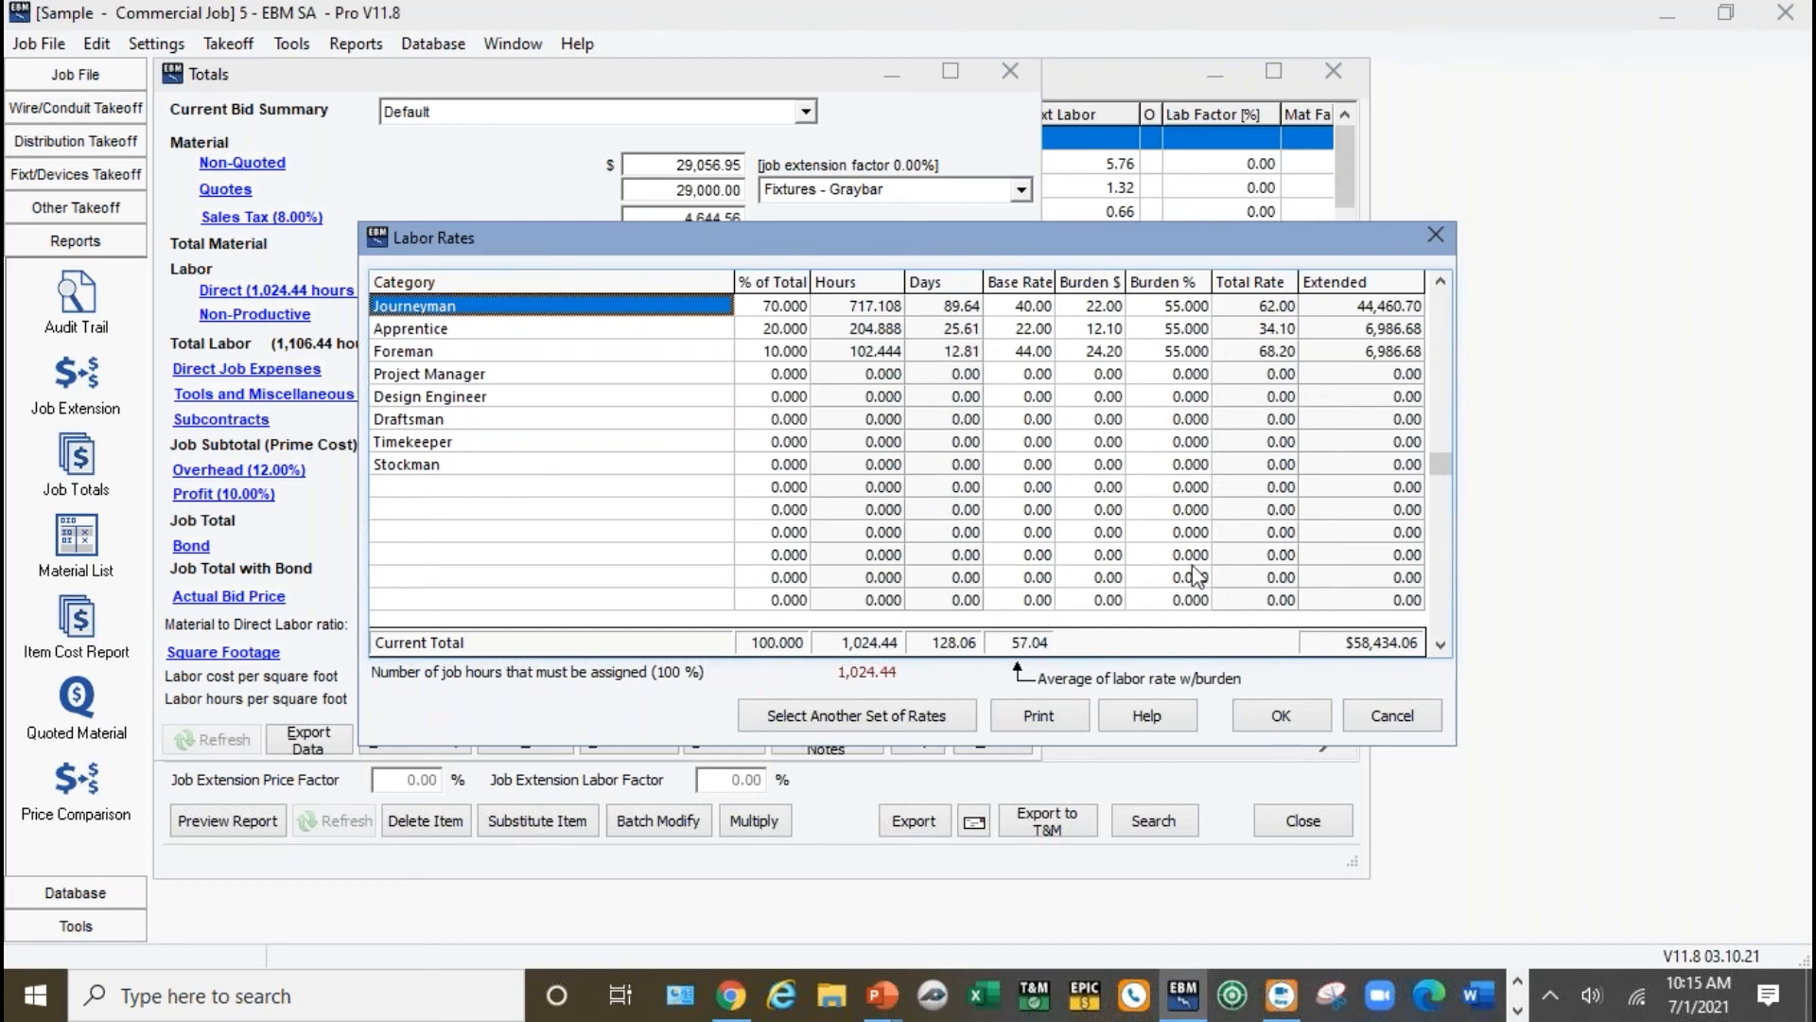
{"action": "left_click", "coordinate": [1379, 706]}
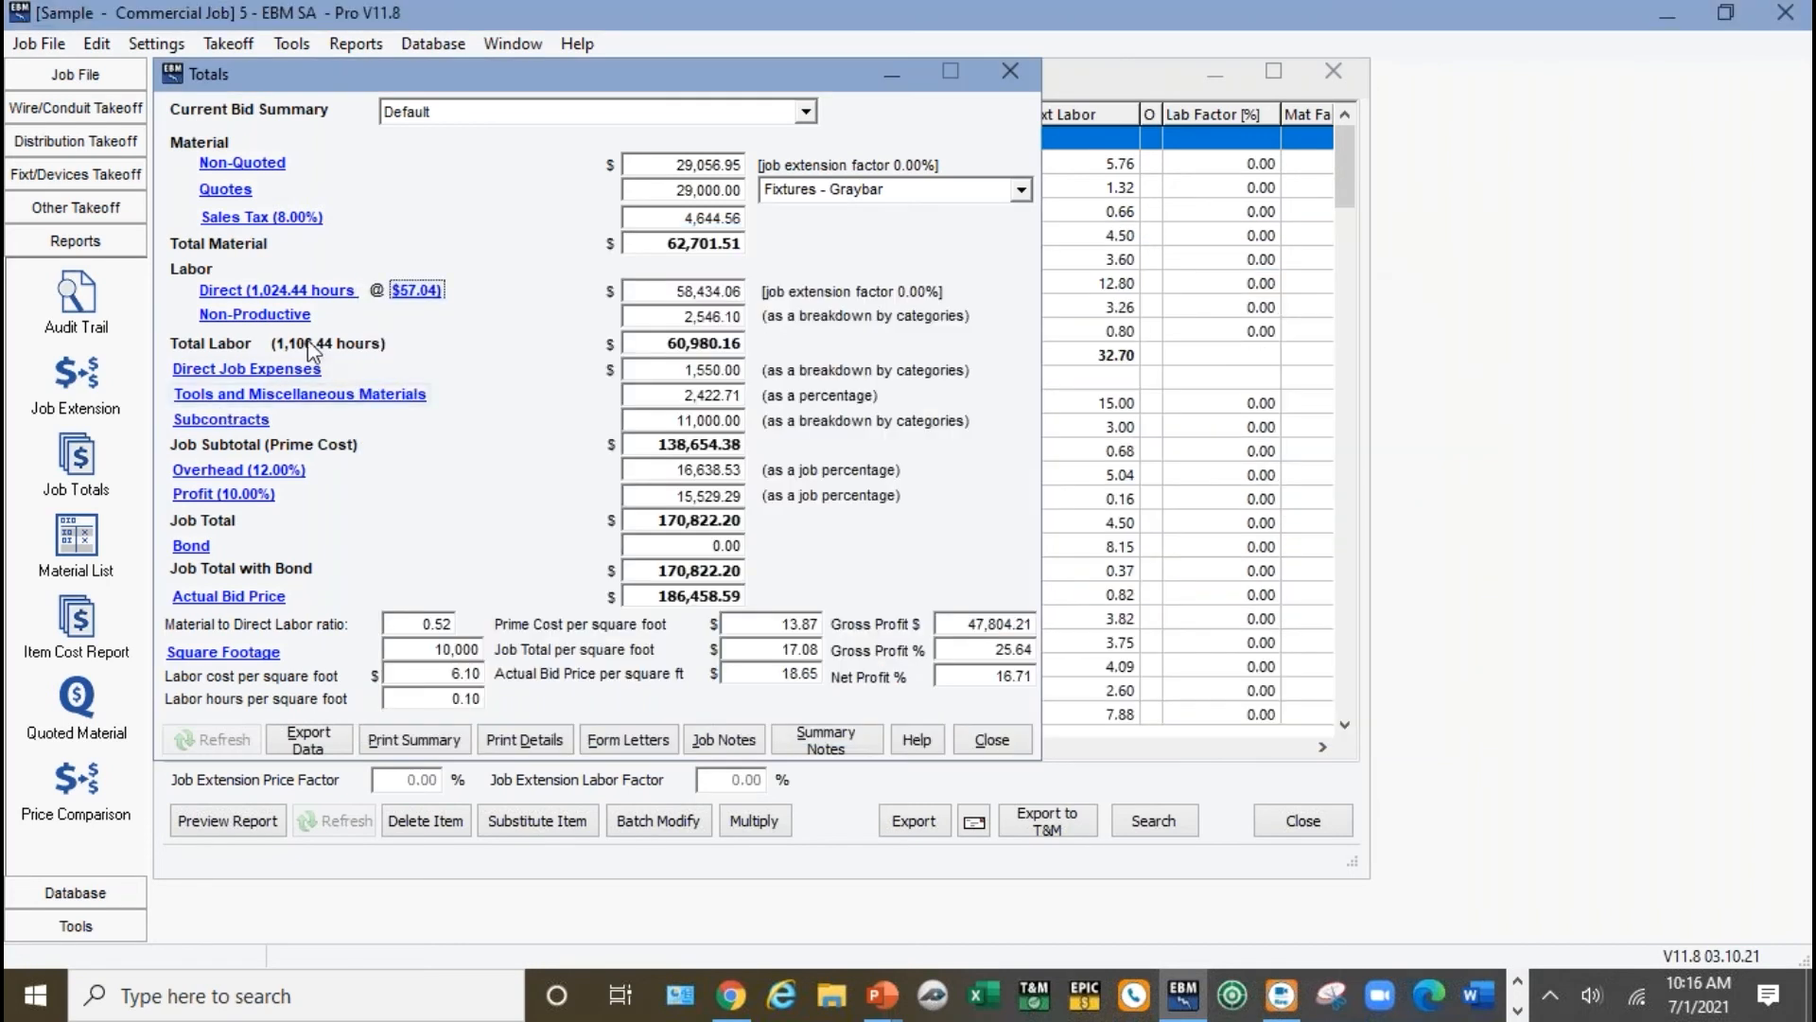
{"action": "left_click", "coordinate": [313, 292]}
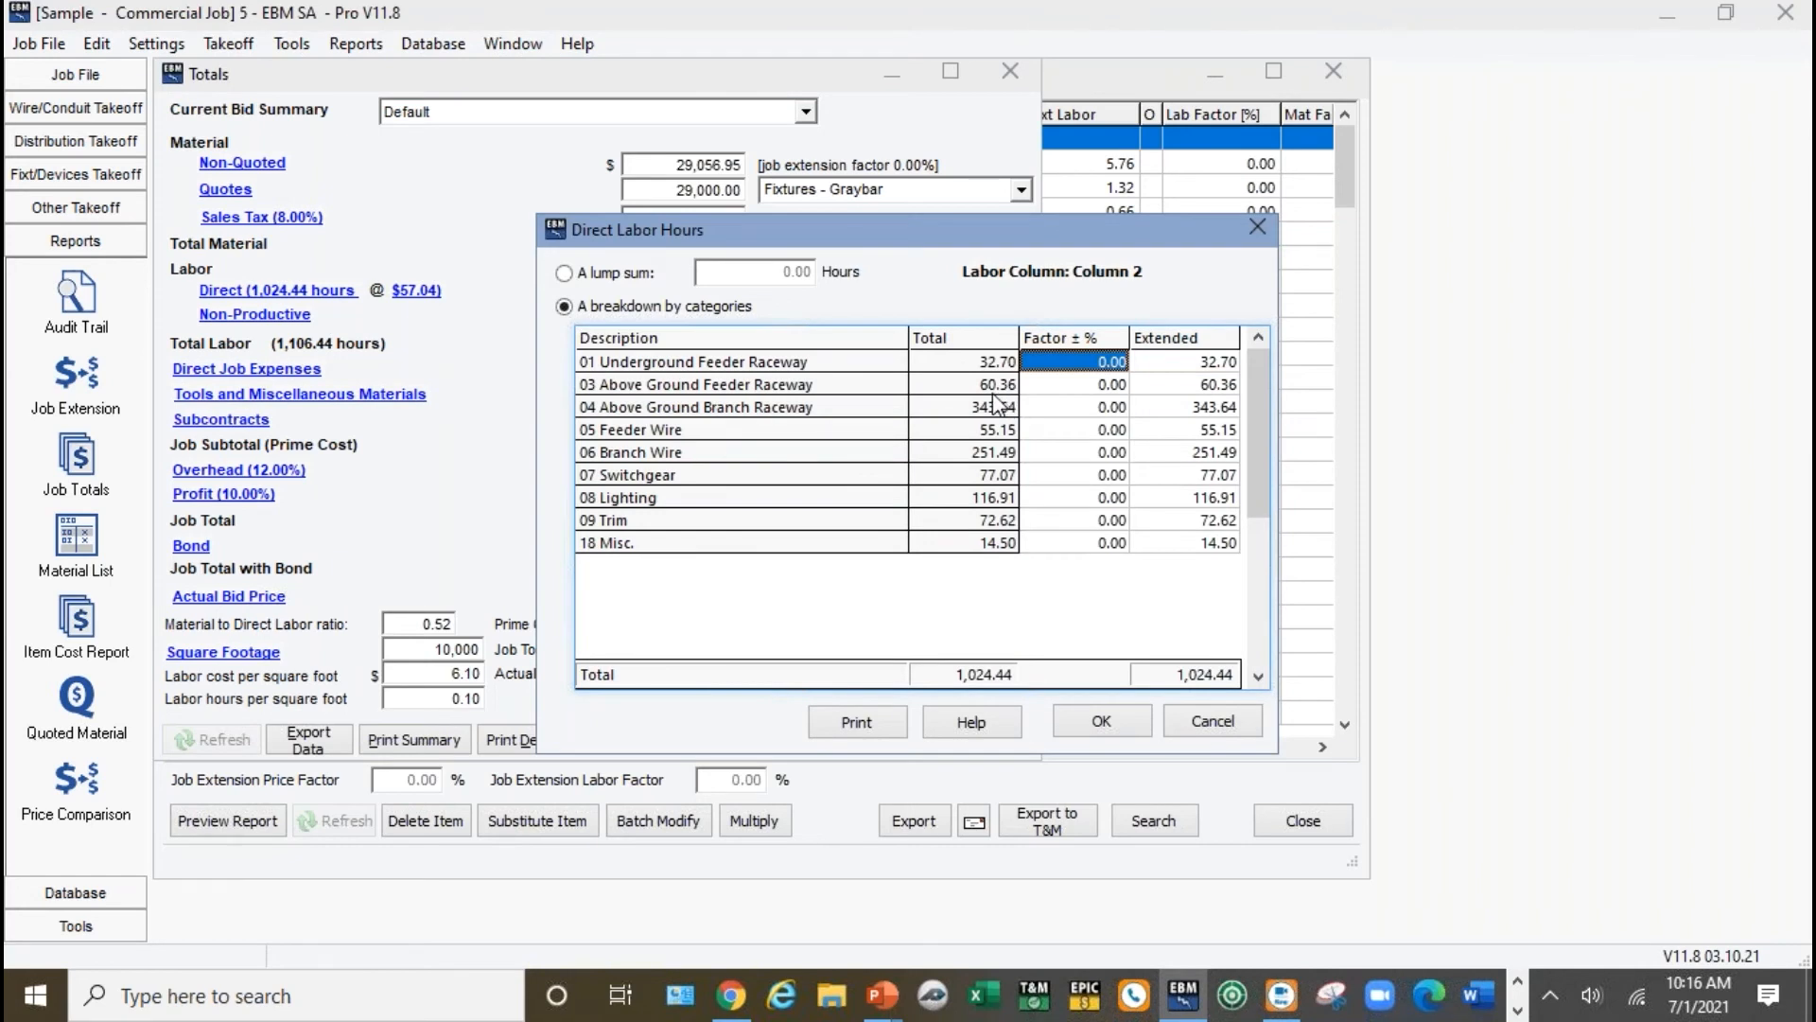
{"action": "key", "text": "Down"}
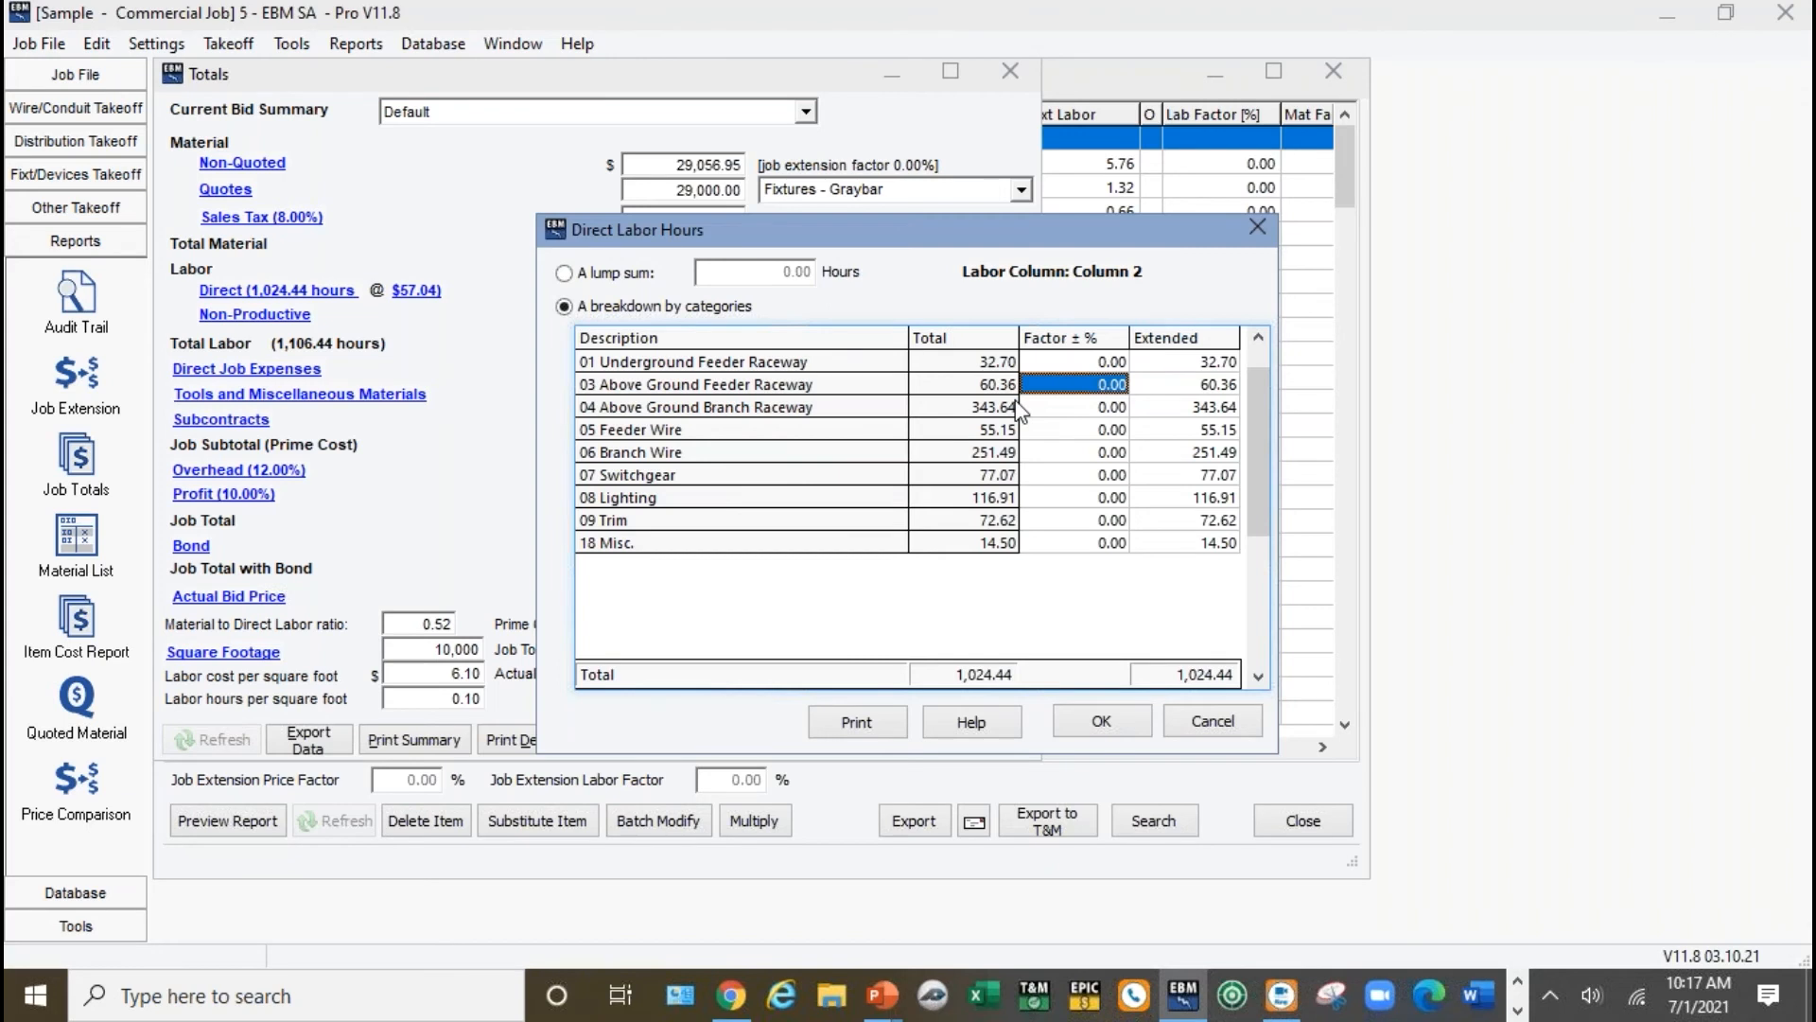
Switch to the PowerPoint slide show and reveal the Job Results point on tracking estimated material and labor vs actual.
{"action": "key", "text": "alt+Tab"}
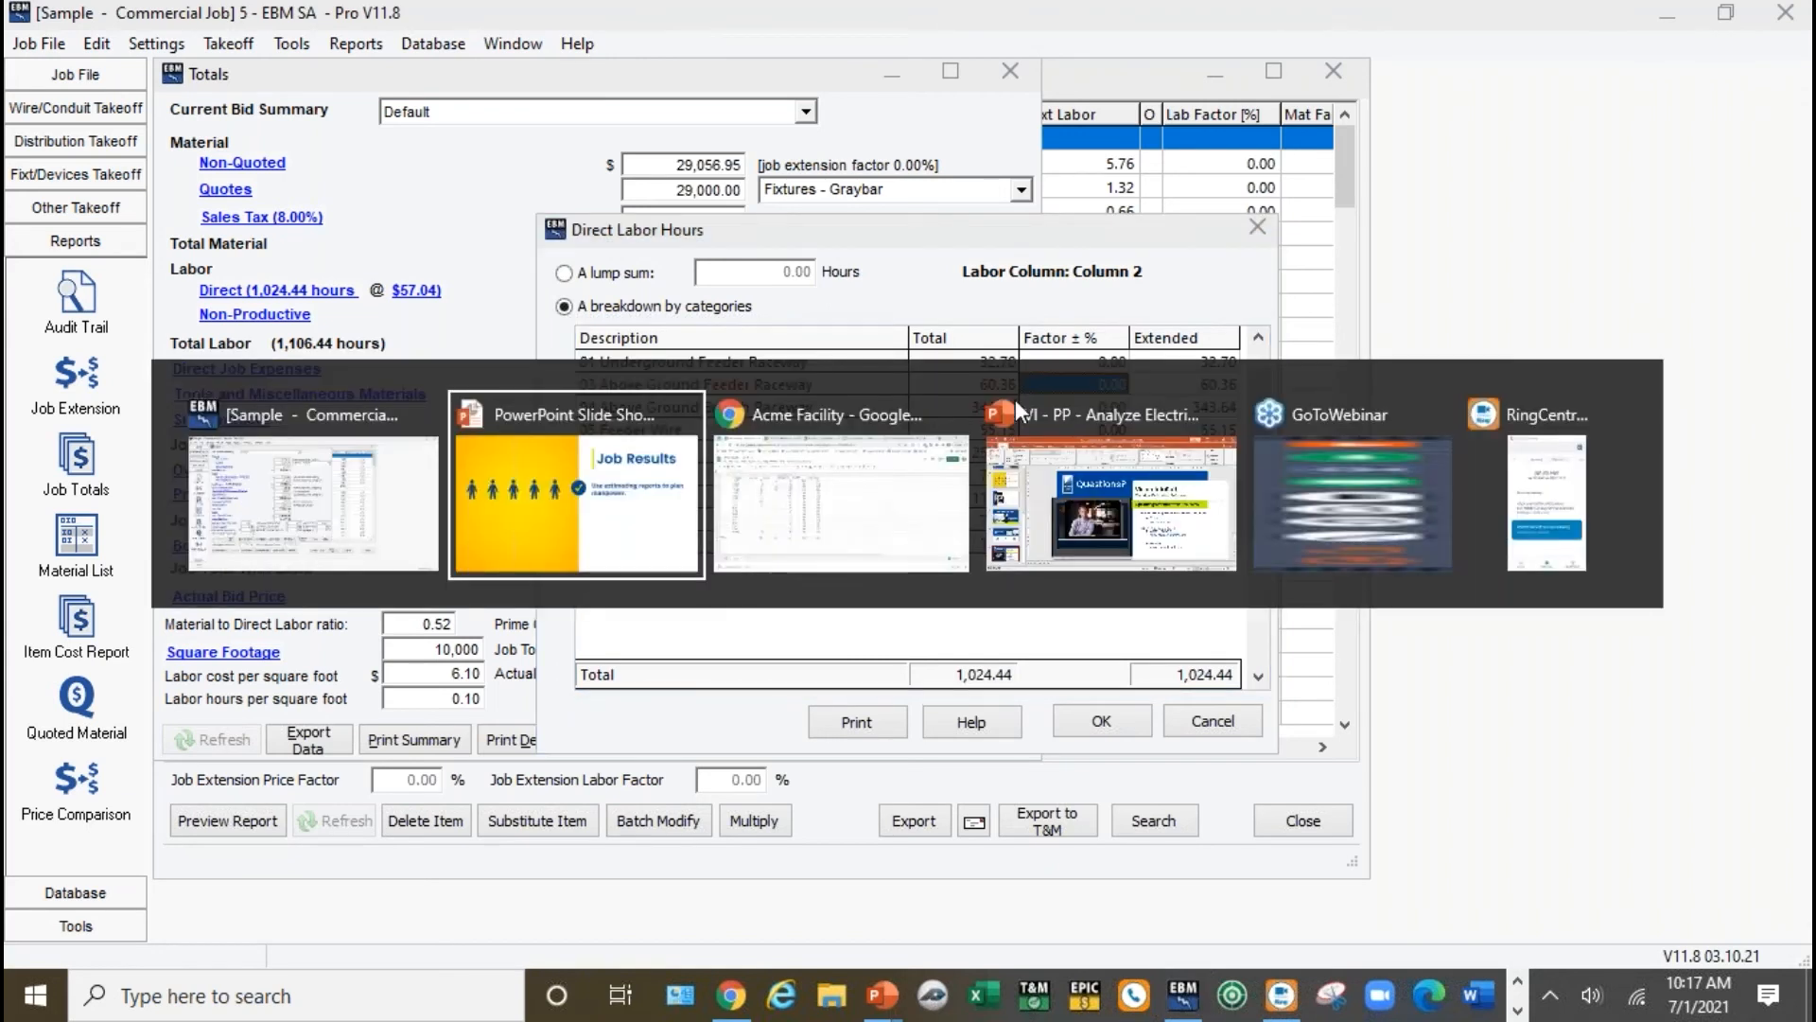
{"action": "key", "text": "Right"}
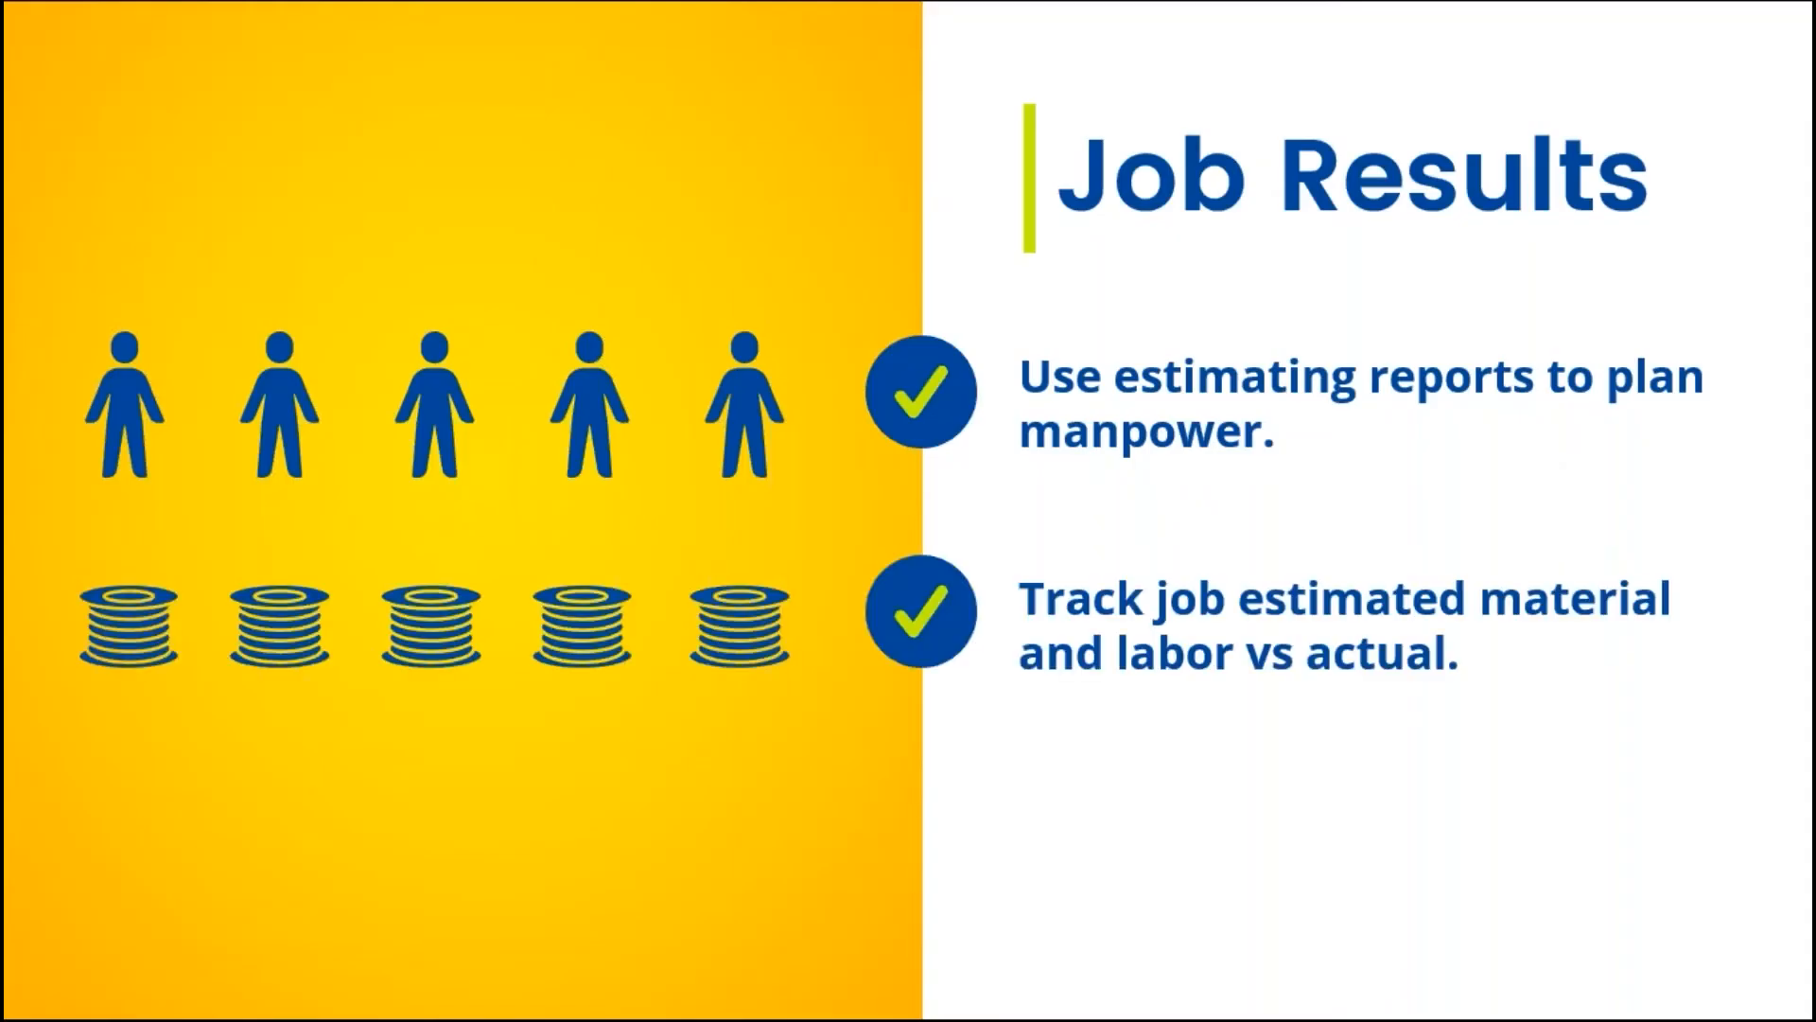